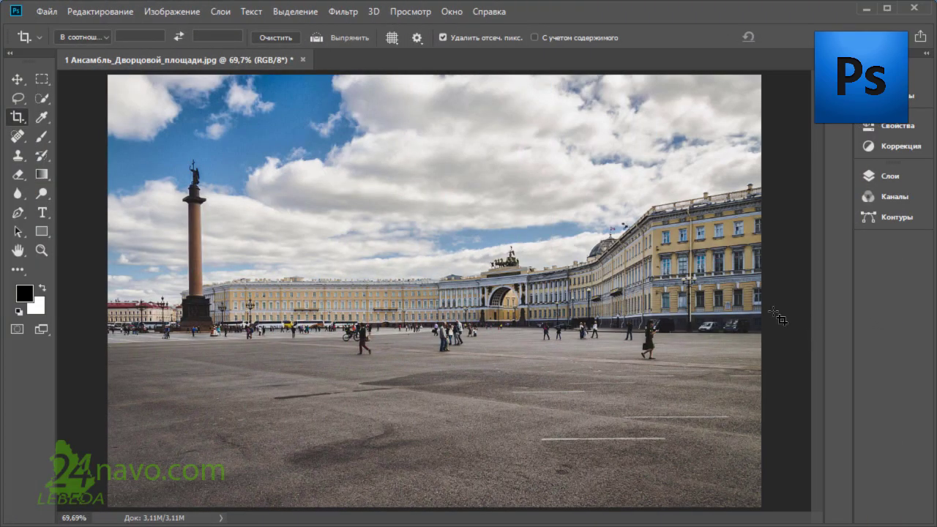
Step: Make the standard Crop Tool active instead of the Perspective Crop variant
right_click(18, 118)
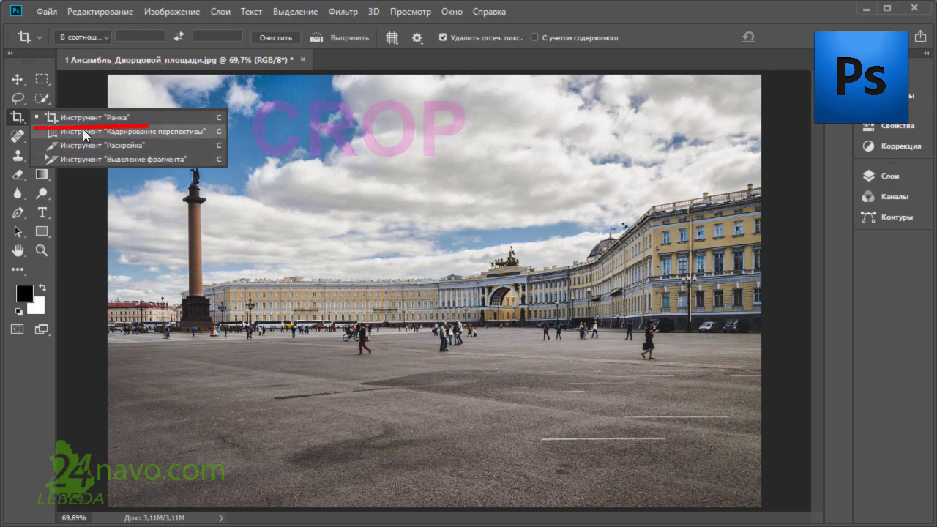
click(82, 129)
right_click(23, 117)
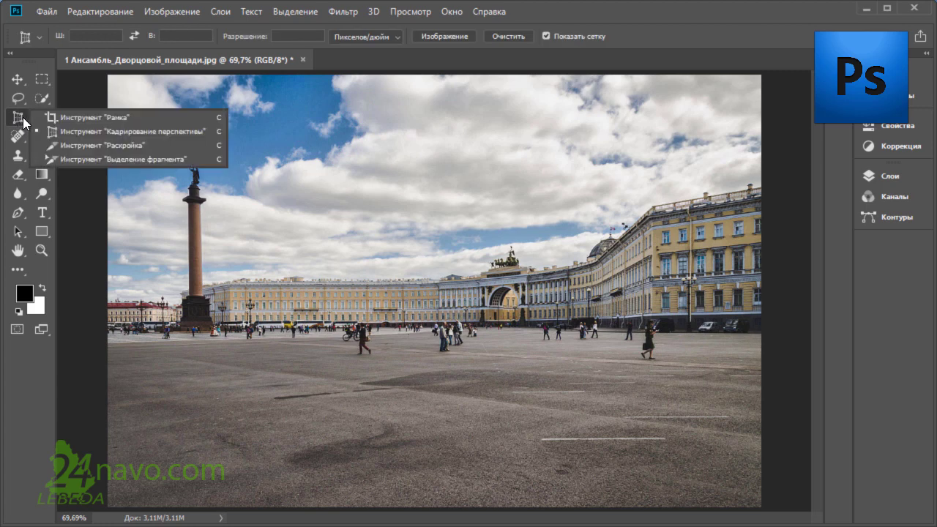
click(46, 119)
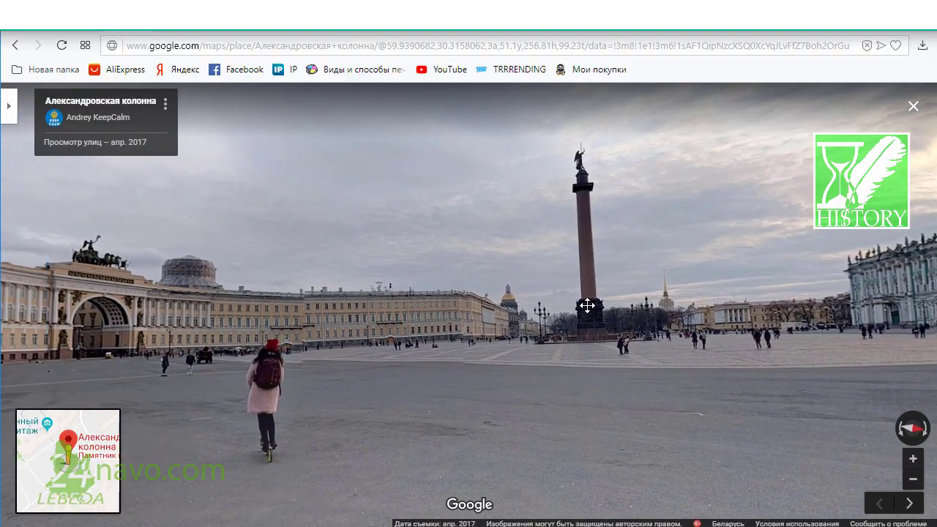
Step: Swing the Street View toward the Winter Palace, back past the column, toward the General Staff
drag(642, 301, 693, 308)
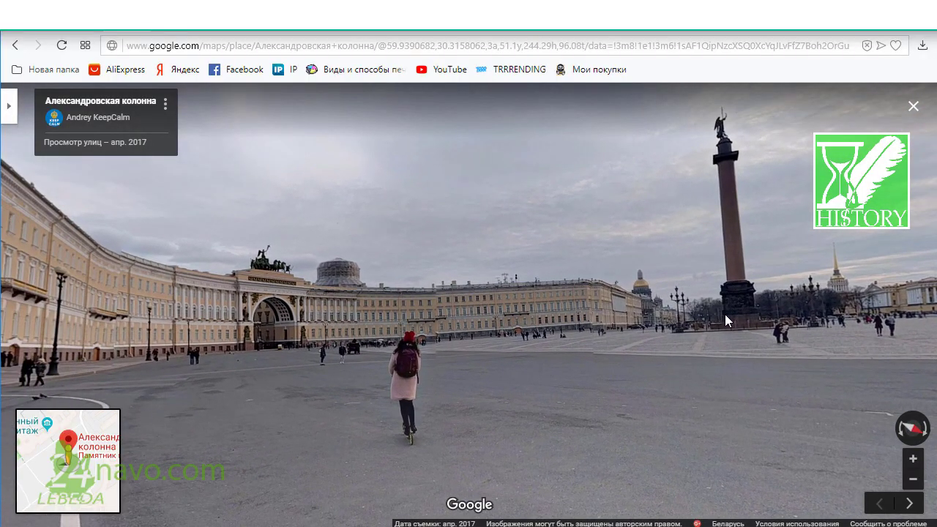
drag(724, 317, 198, 340)
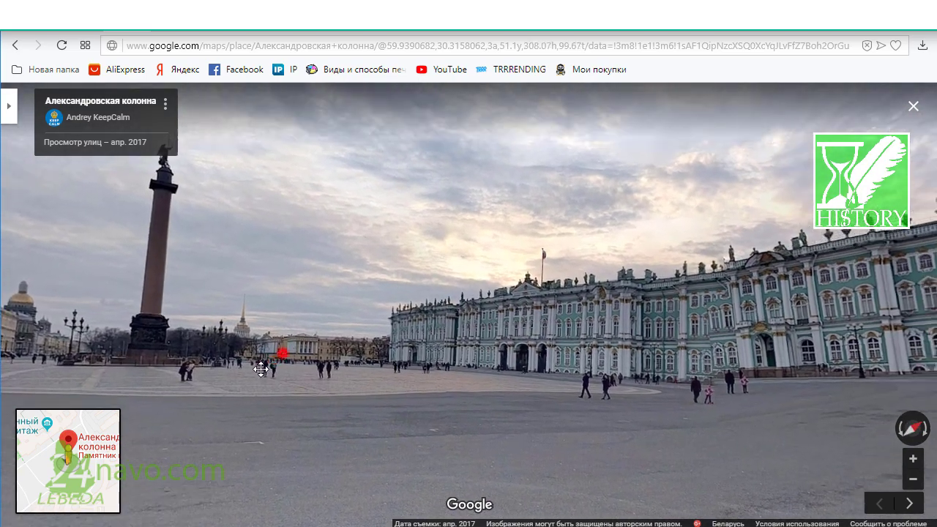
drag(261, 370, 471, 325)
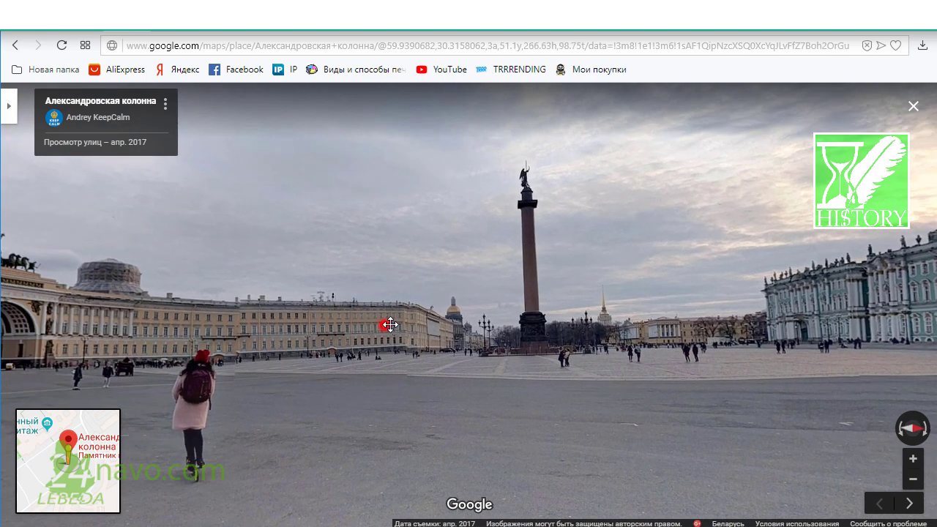
drag(391, 325, 540, 307)
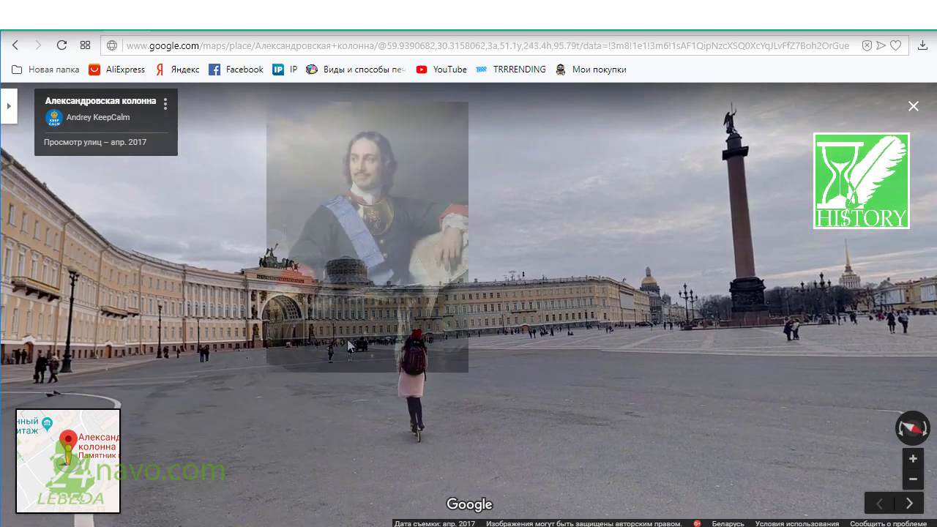
drag(350, 347, 439, 345)
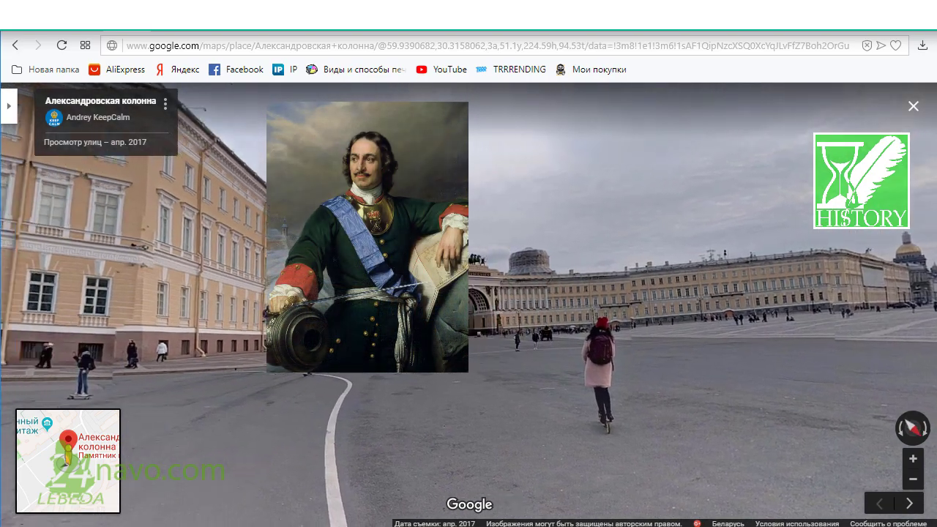
Step: Rotate past the General Staff arch and Winter Palace, ending tilted up at the Alexander Column
key(Left)
key(Left)
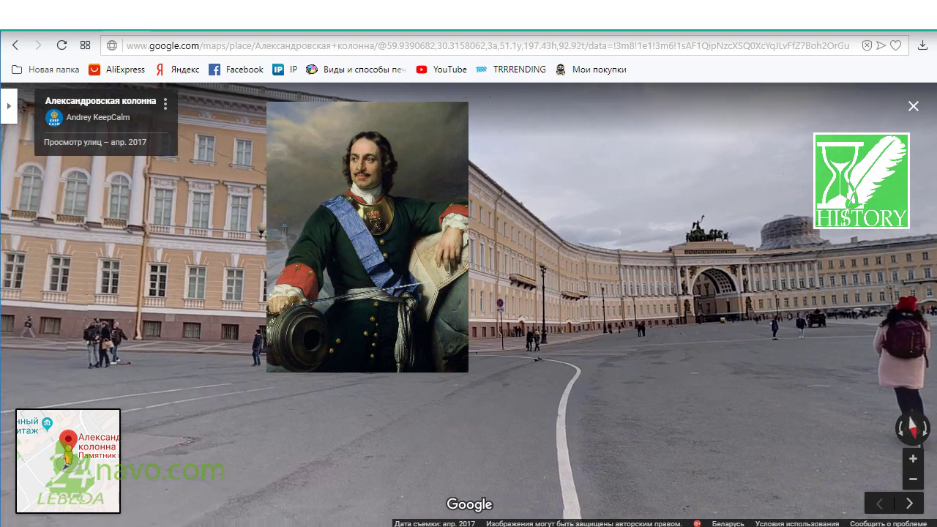
key(Left)
key(Left)
key(Left)
key(Left)
key(Left)
key(Left)
key(Left)
key(Left)
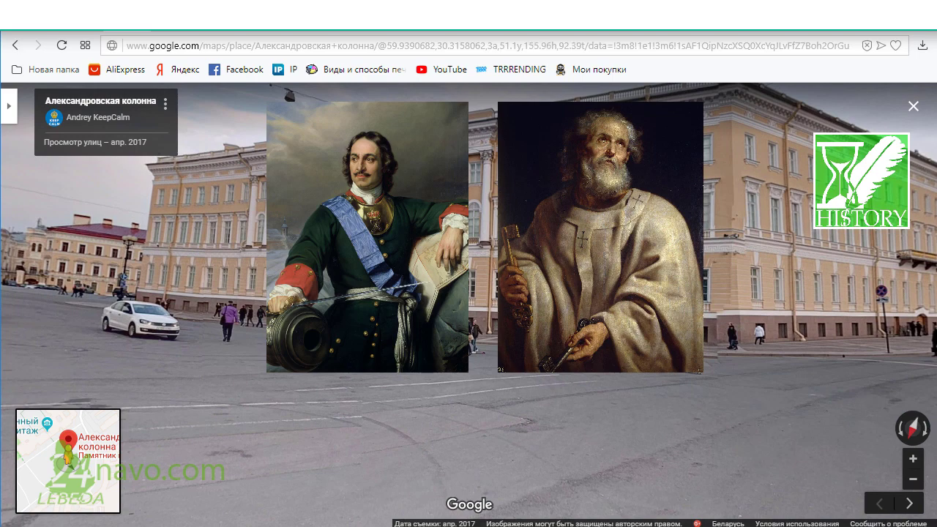
key(Left)
key(Left)
key(Left)
key(Left)
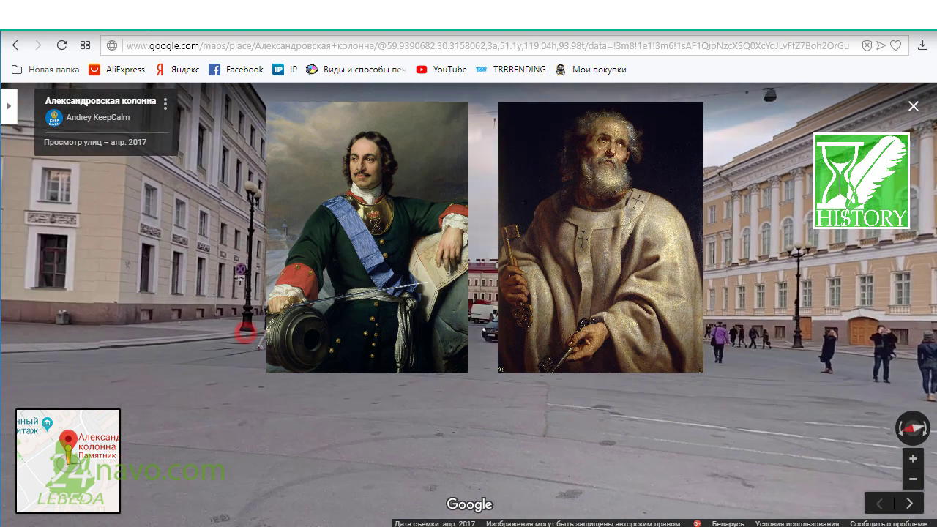
key(Left)
key(Left)
key(Left)
key(Left)
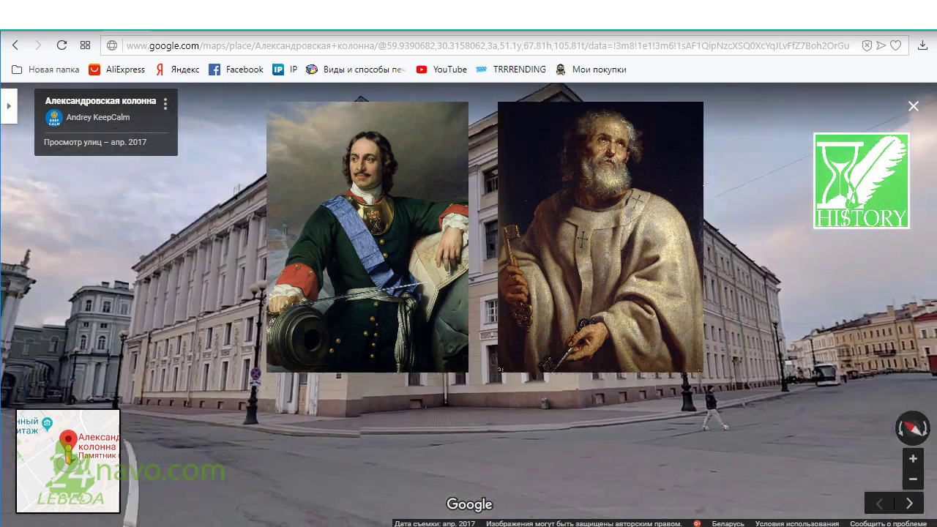
key(Left)
key(Left)
key(Left)
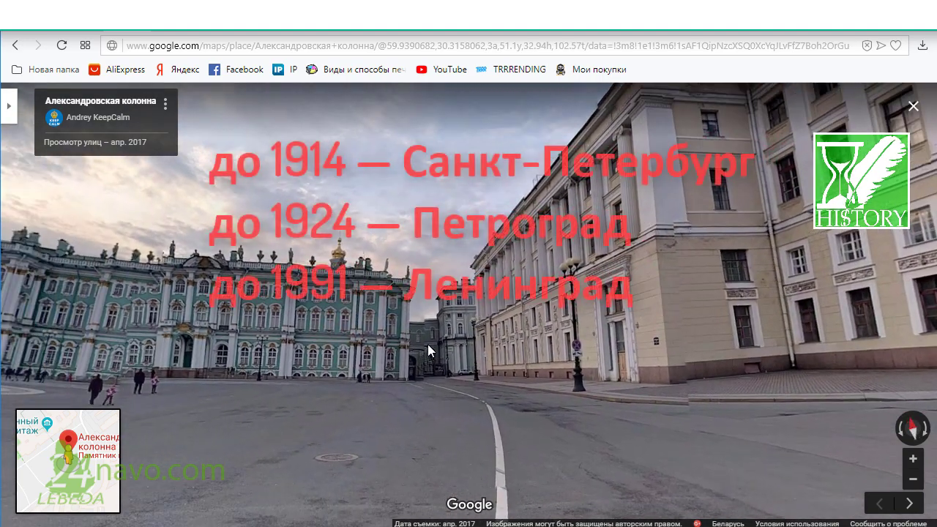
key(Left)
drag(300, 335, 441, 311)
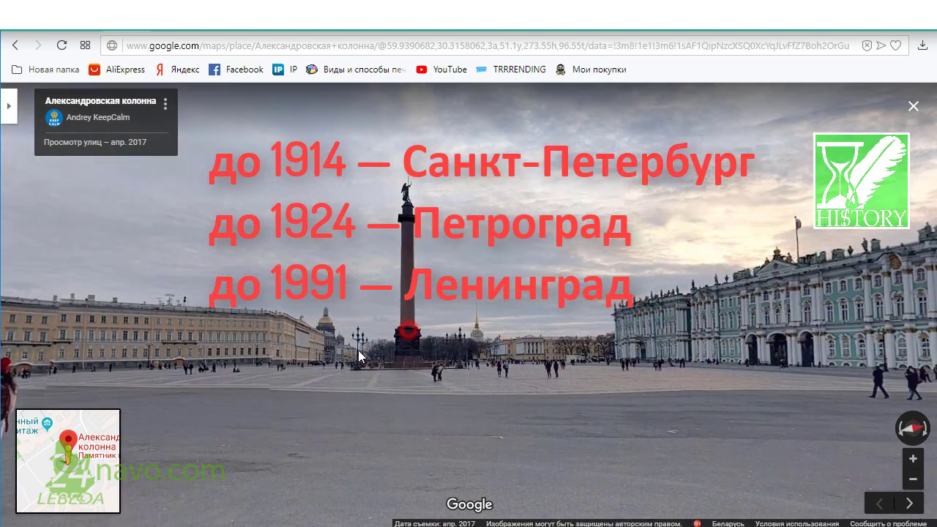
mouse_move(358, 350)
mouse_down()
mouse_move(341, 358)
mouse_move(395, 372)
mouse_move(343, 349)
mouse_up()
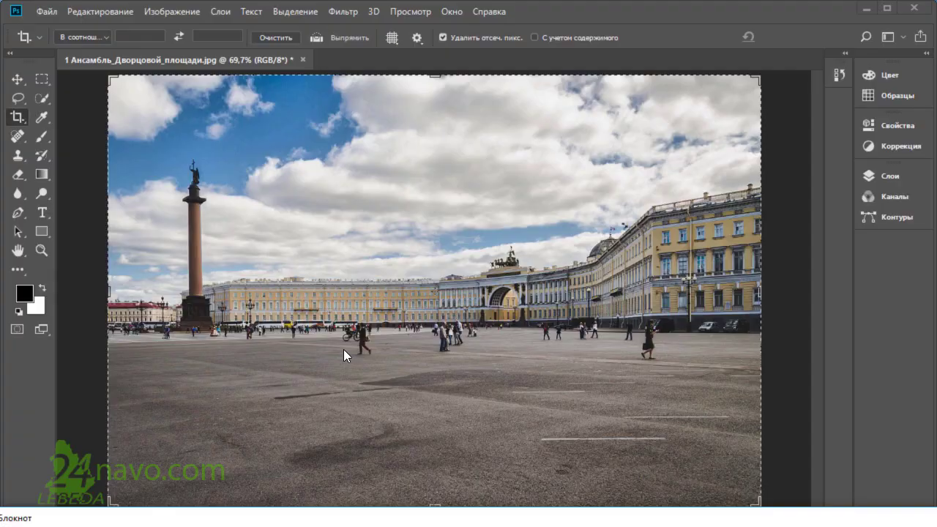
Step: Use the Crop Tool with a free ratio, Rule of Thirds overlay, and Delete Cropped Pixels kept on
right_click(19, 119)
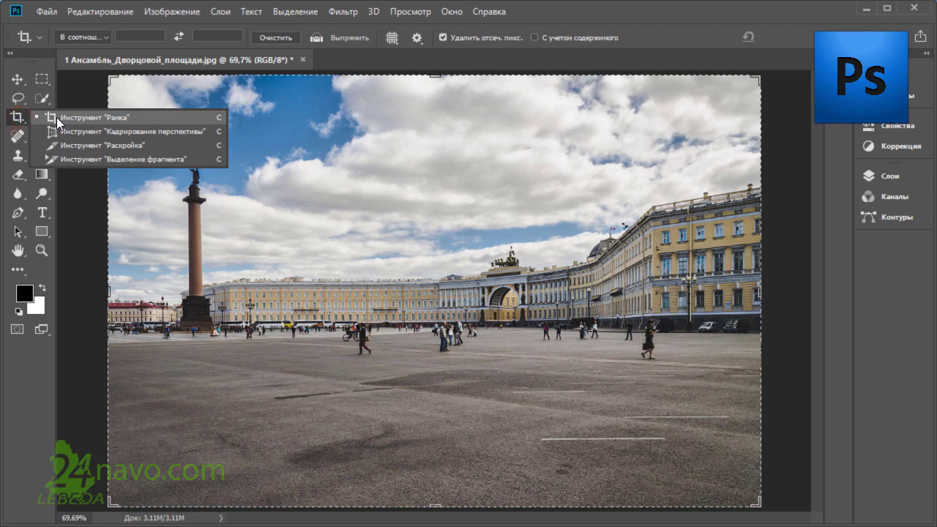
click(40, 116)
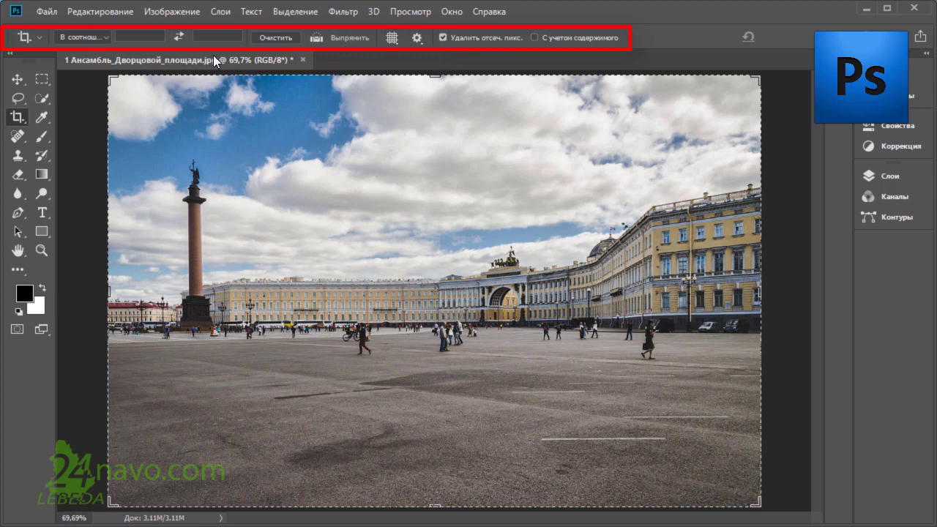
click(109, 41)
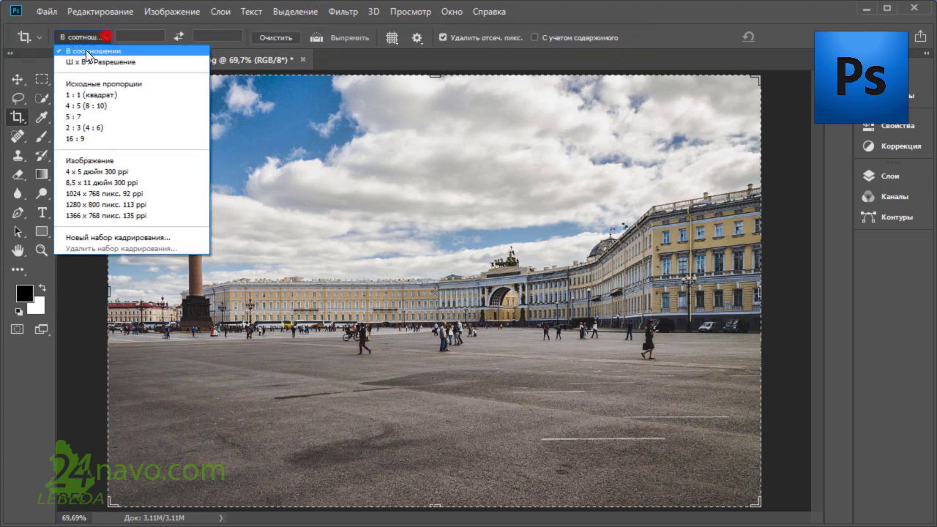
click(148, 31)
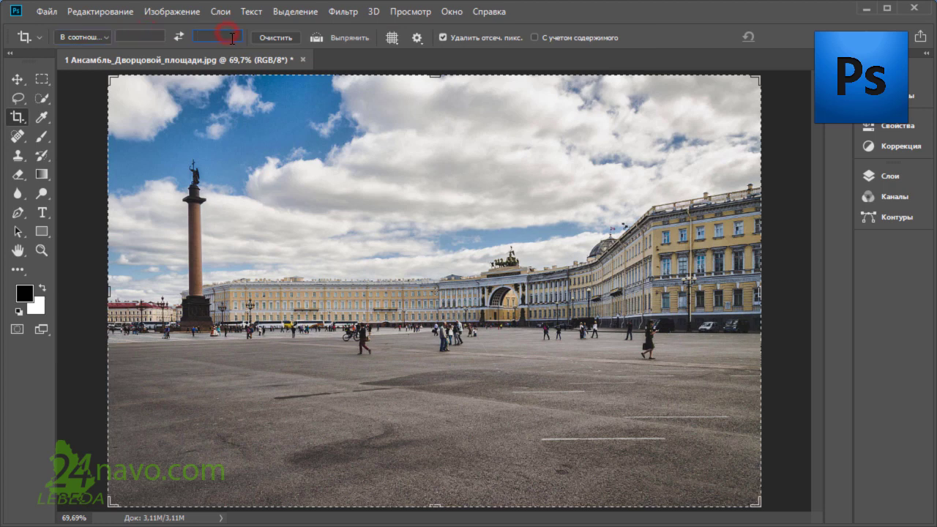
click(395, 39)
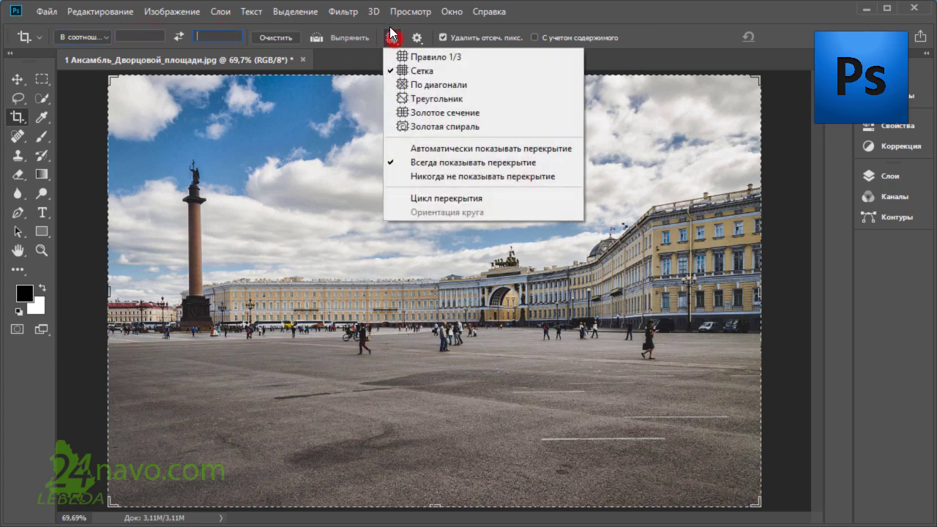
click(416, 56)
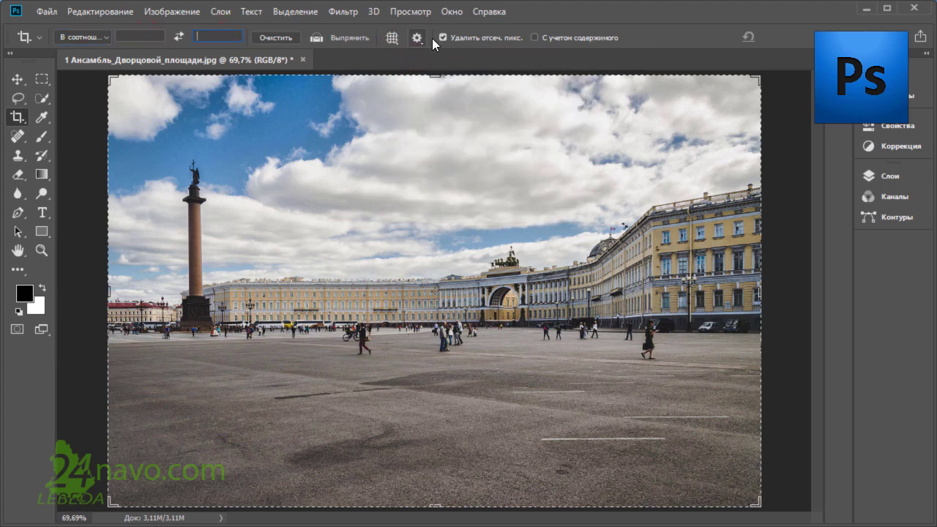
click(443, 37)
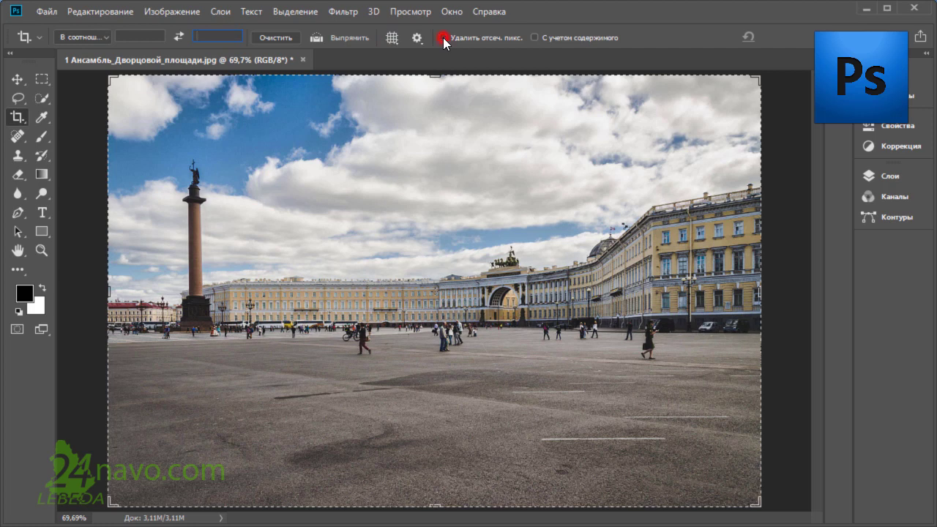
click(534, 38)
Step: Narrow the crop frame to just the Alexander Column, shifting the photo inside, and commit it
mouse_move(106, 76)
mouse_down()
mouse_move(176, 134)
mouse_move(192, 167)
mouse_up()
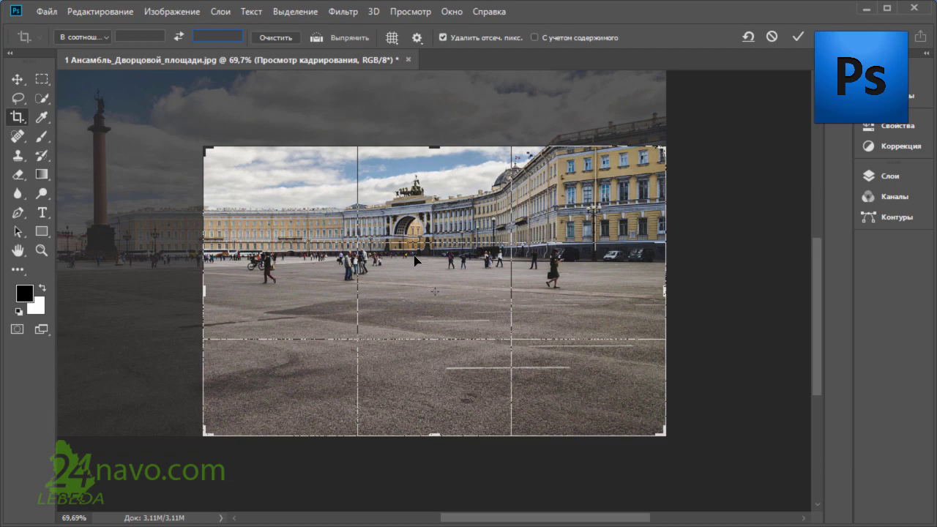
drag(419, 272, 405, 308)
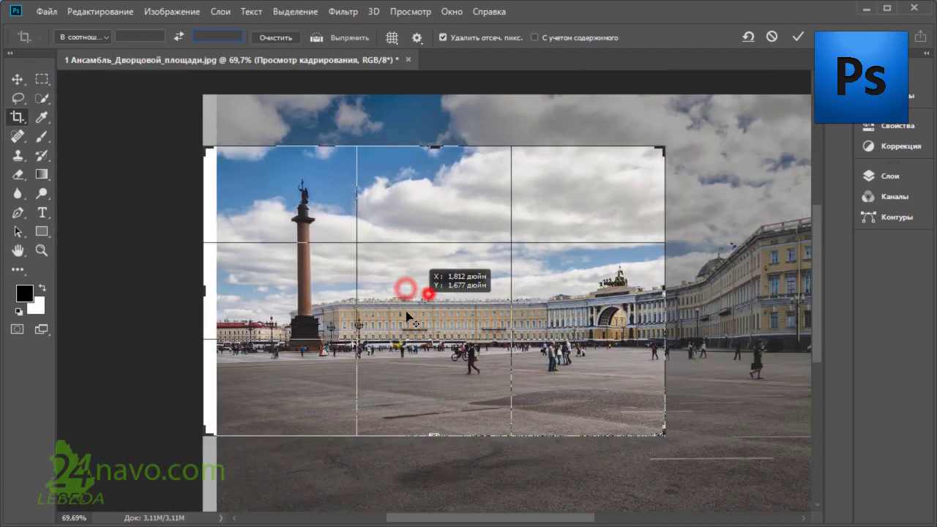
drag(427, 266, 418, 269)
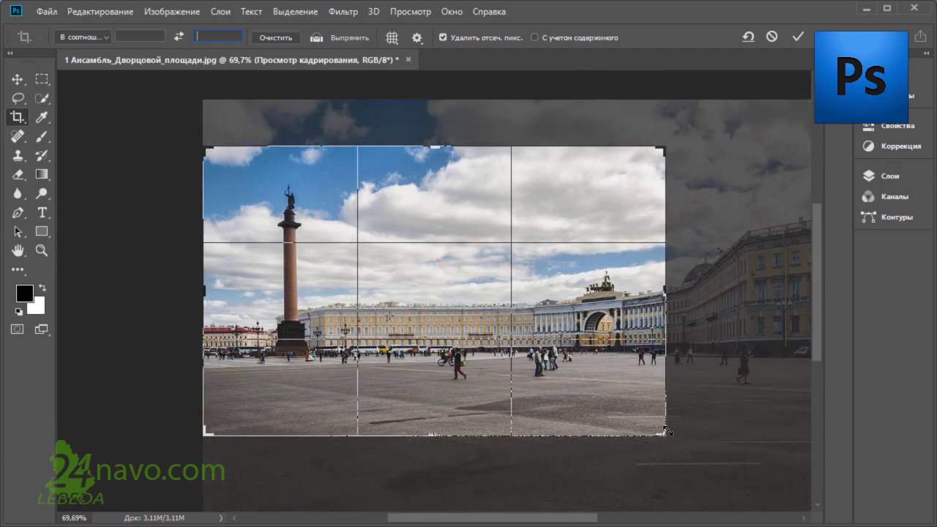
mouse_move(665, 435)
mouse_down()
mouse_move(561, 425)
mouse_move(522, 432)
mouse_up()
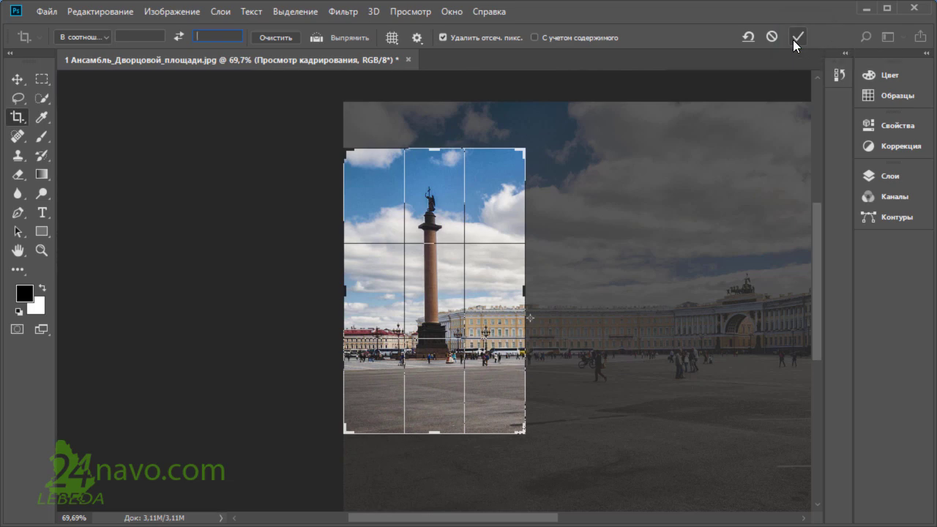
click(798, 36)
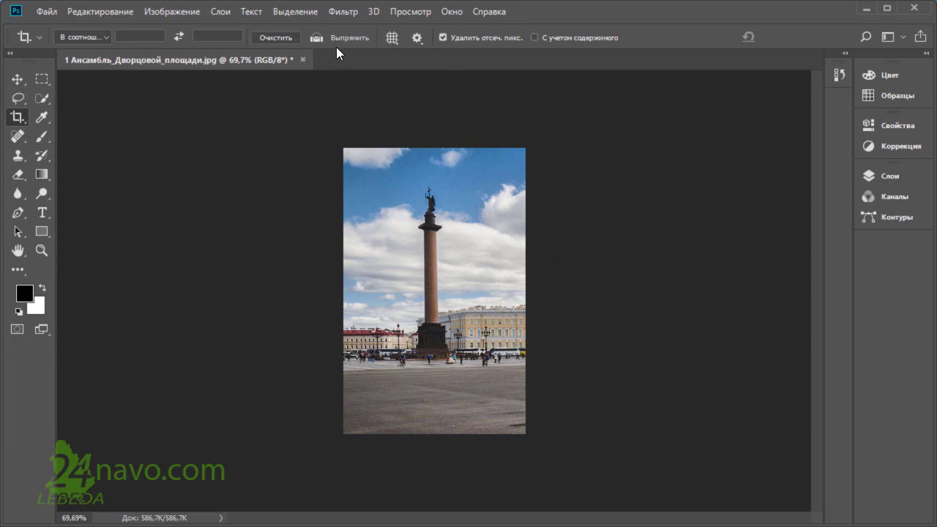
Step: Revert the photo to its original uncropped state through the History panel
click(108, 35)
click(108, 34)
click(839, 76)
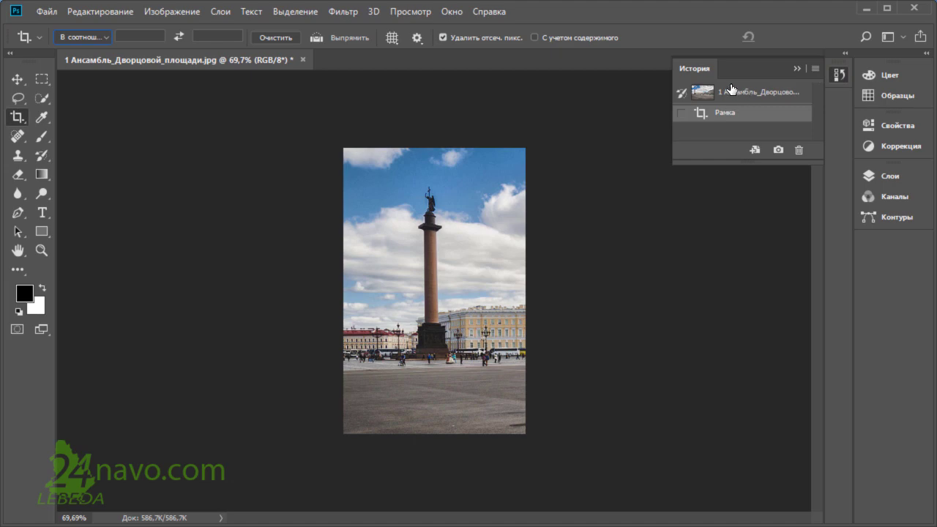
click(451, 12)
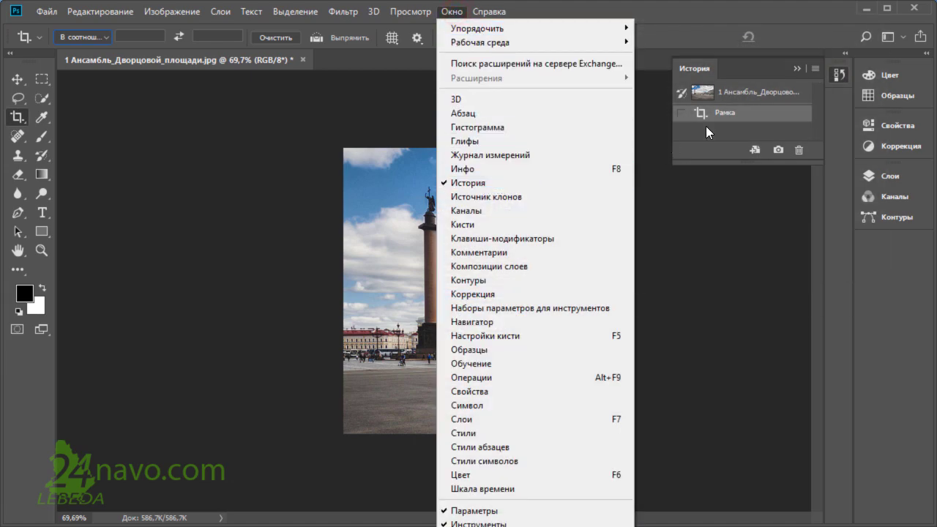
click(734, 92)
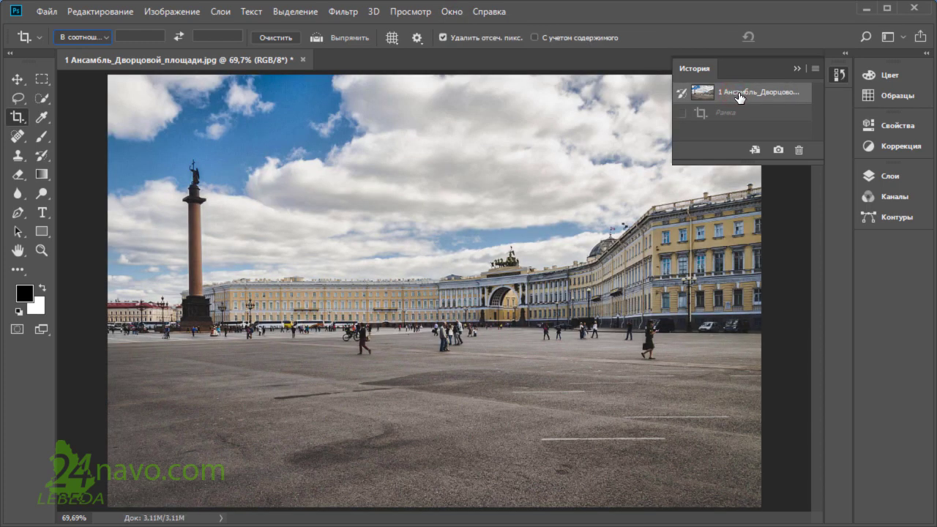
Step: Collapse the History panel and bring up the crop ratio presets list
click(796, 68)
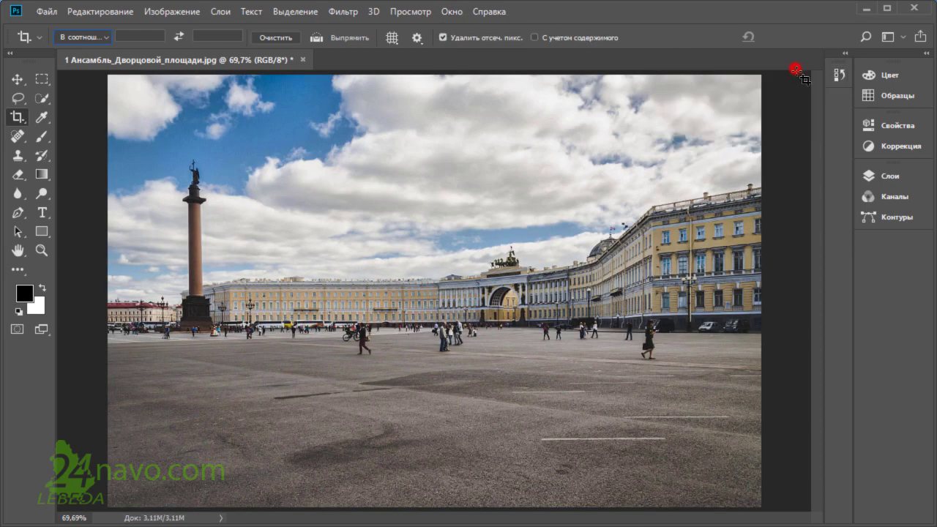
click(840, 76)
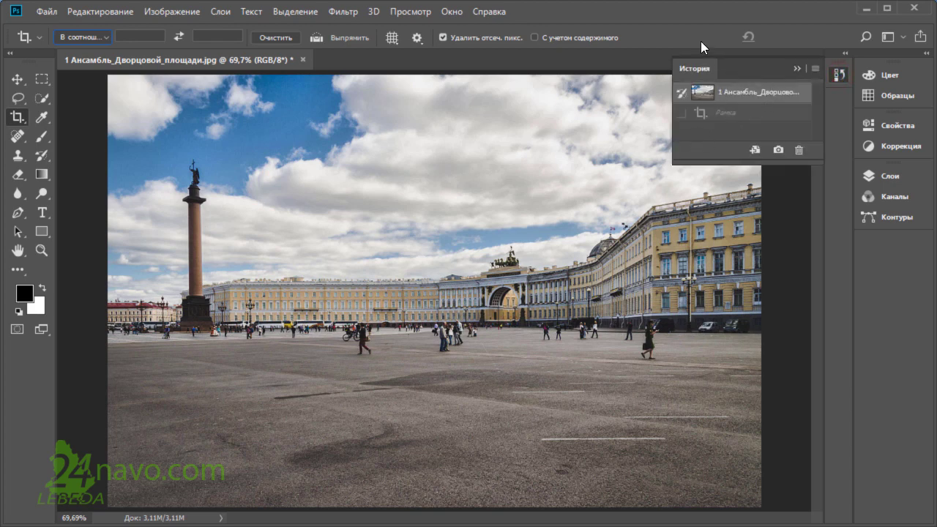
click(783, 71)
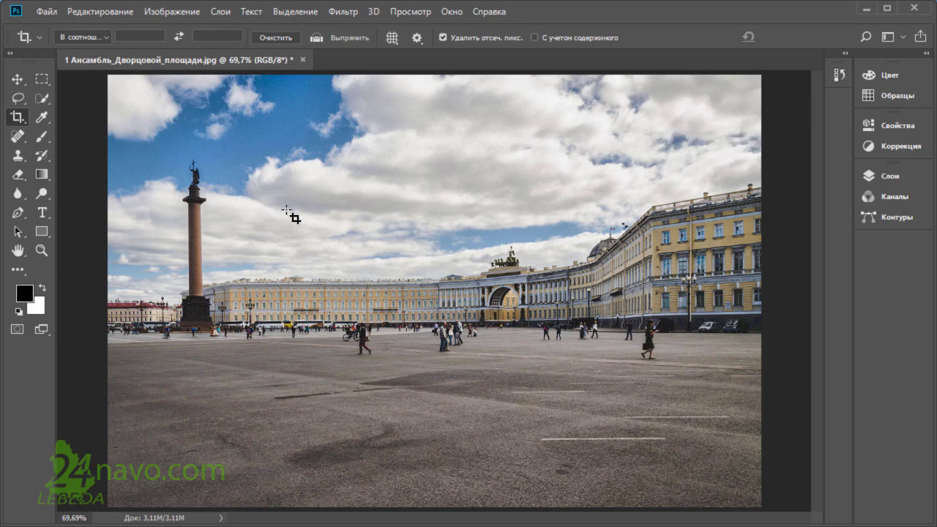
click(102, 38)
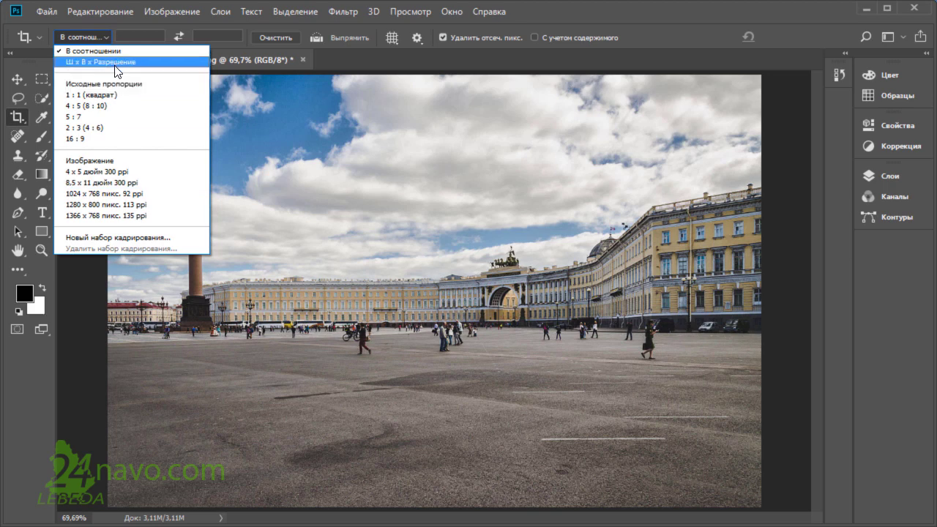
Step: Try a 1:1 square crop, shrinking the frame and repositioning the photo inside it
click(110, 103)
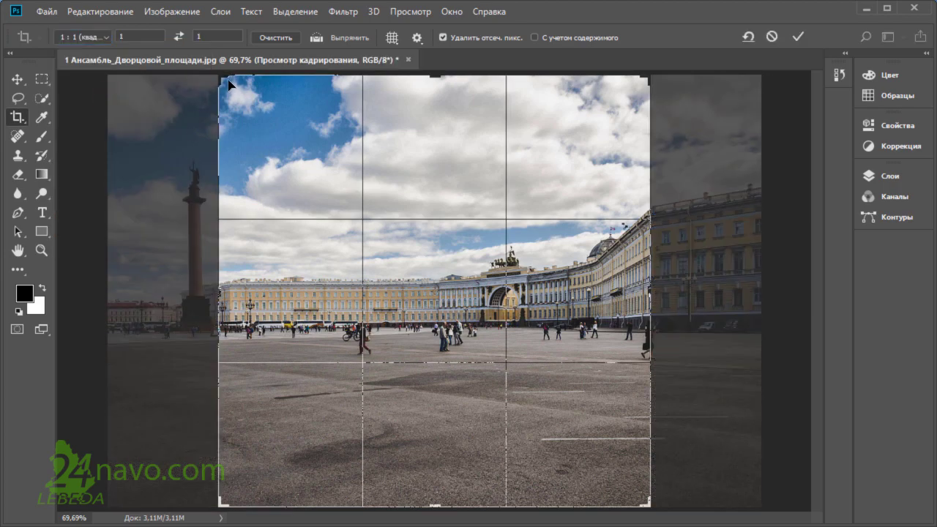
drag(220, 79, 325, 155)
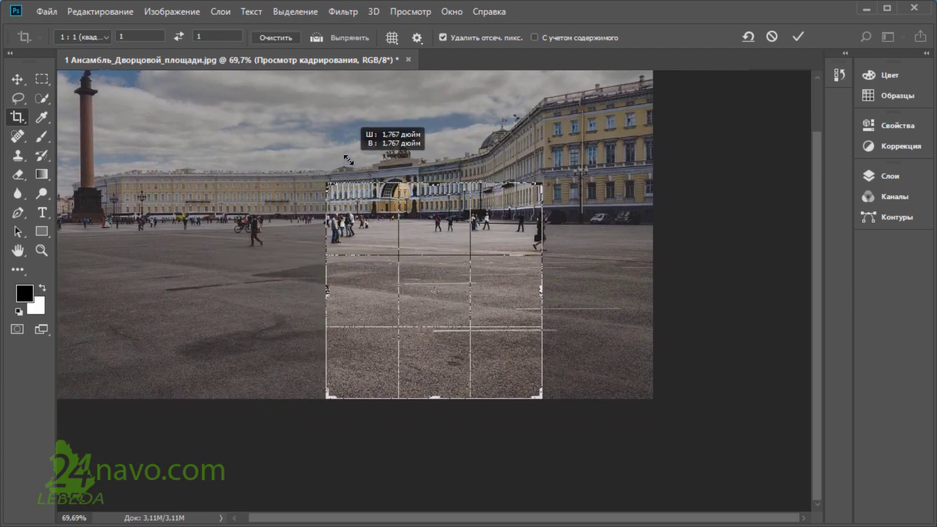
drag(324, 155, 322, 180)
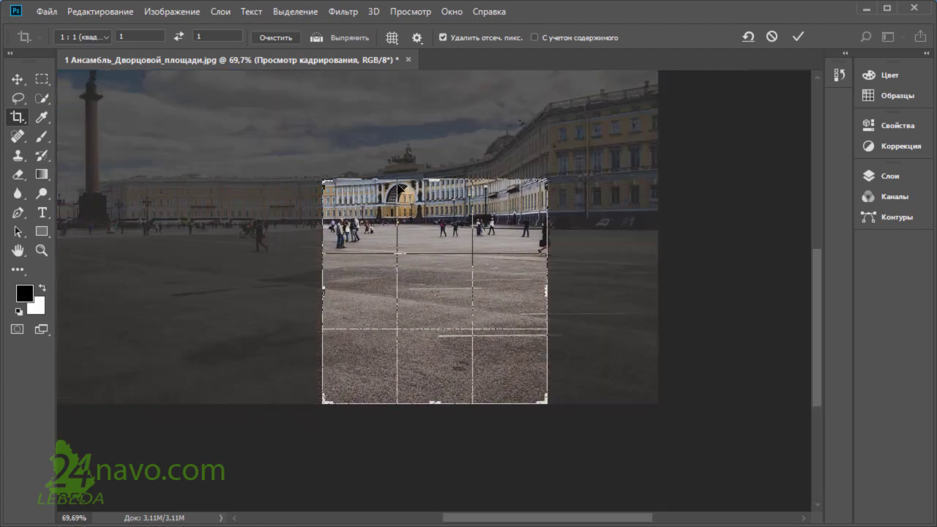
drag(373, 214, 436, 242)
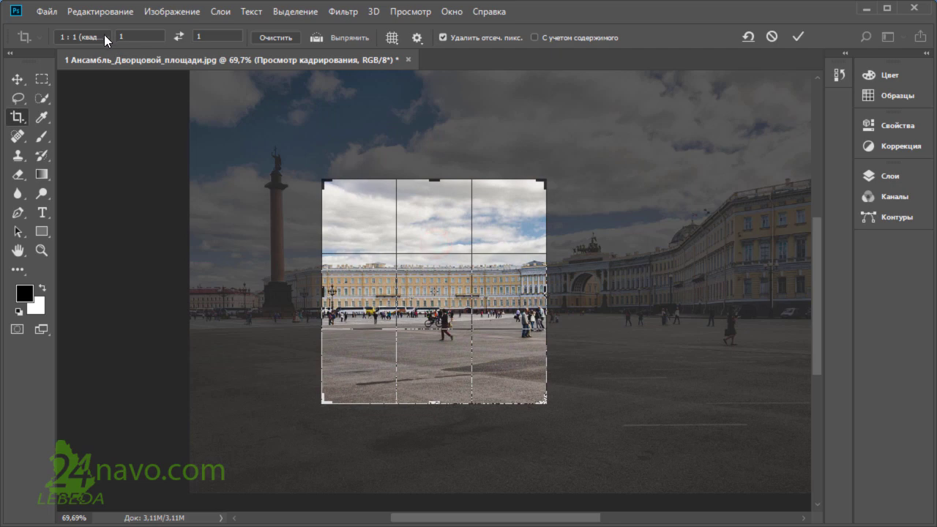
Step: Switch the trial crop to 16:9, enlarge it over the column and palace, then cancel it
click(105, 37)
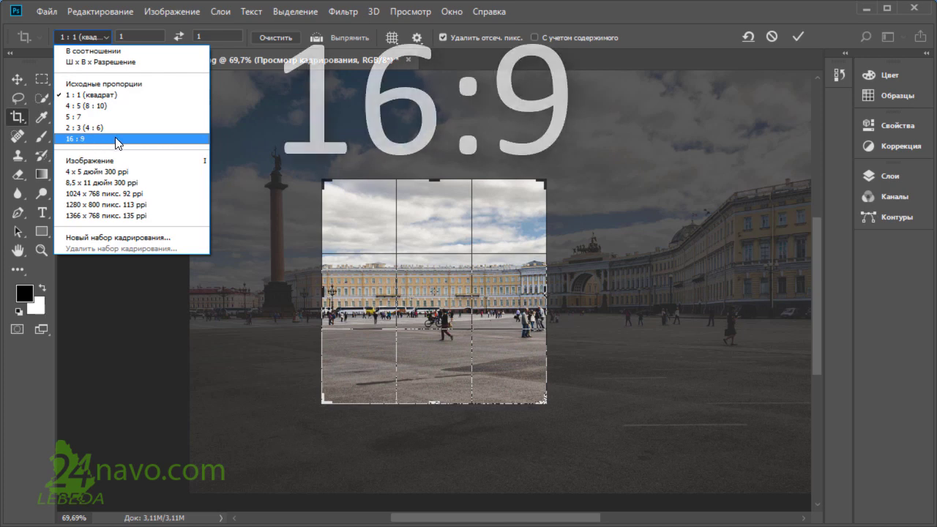
click(115, 138)
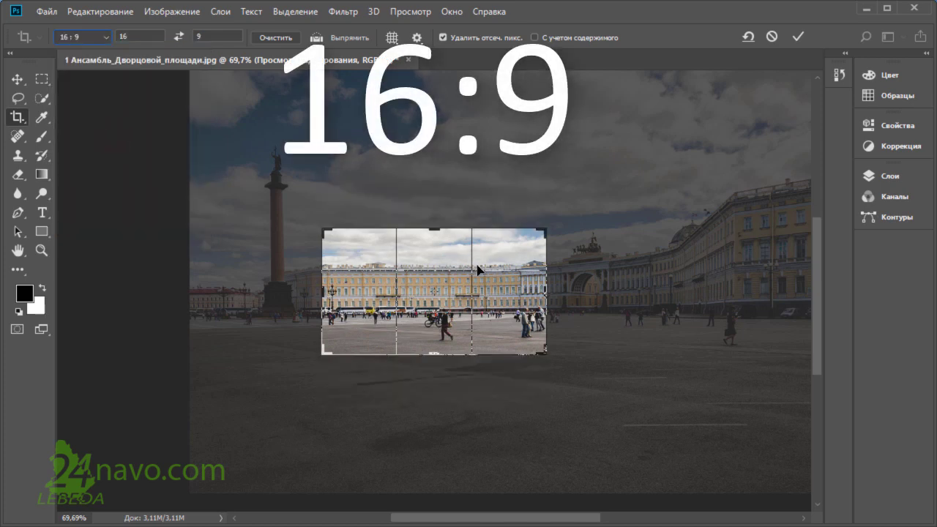
drag(458, 273, 443, 254)
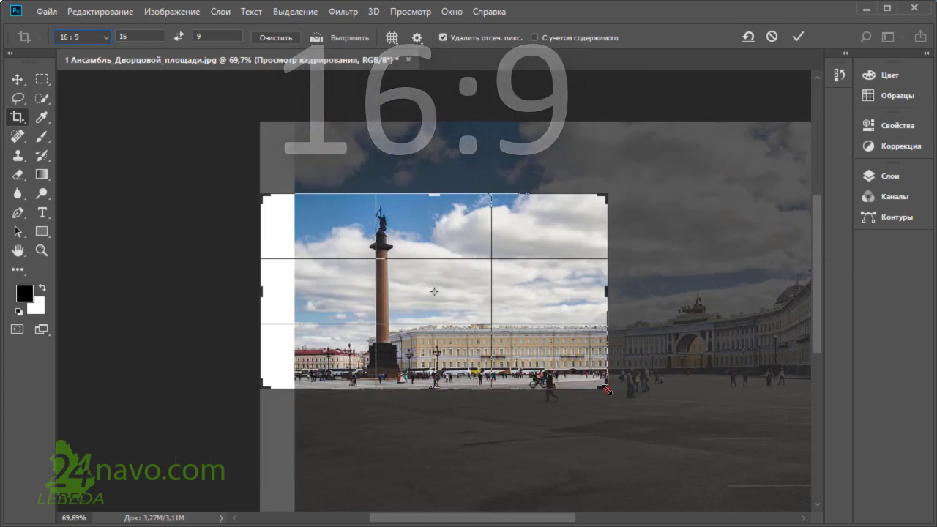
drag(607, 398, 745, 462)
drag(456, 306, 439, 293)
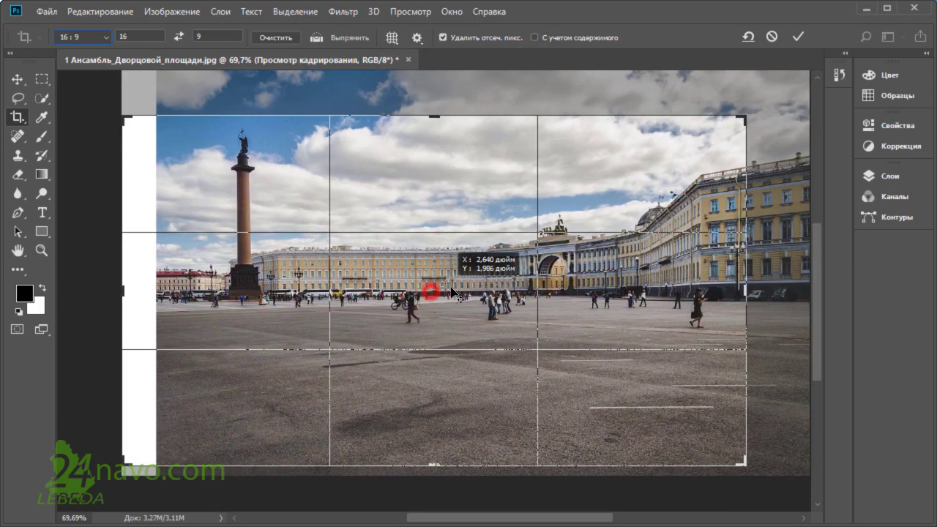
drag(410, 234, 363, 218)
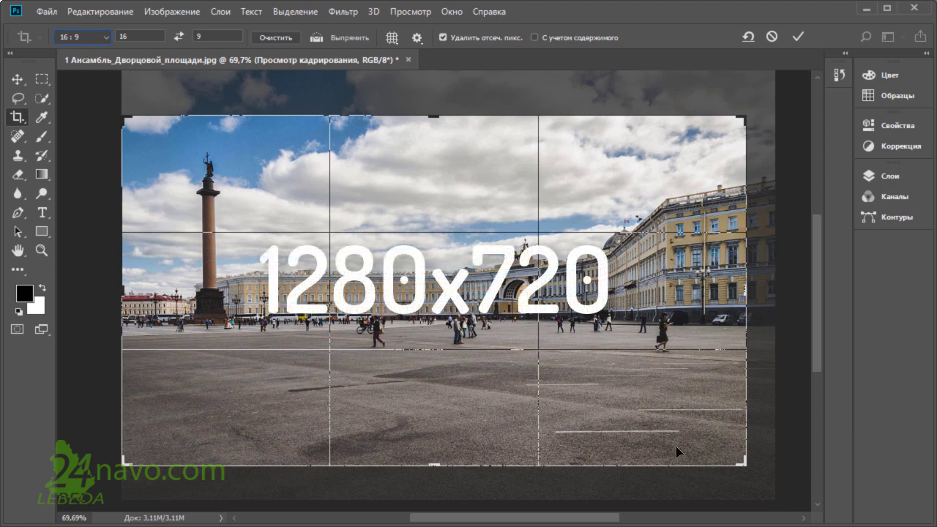
click(110, 36)
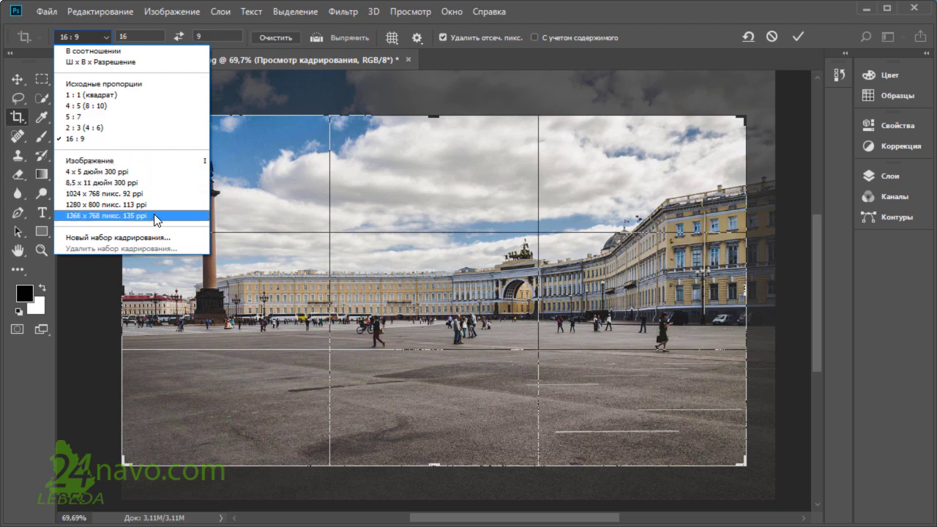
click(773, 39)
Step: Cancel the trial crop and clear the crop ratio values
click(773, 39)
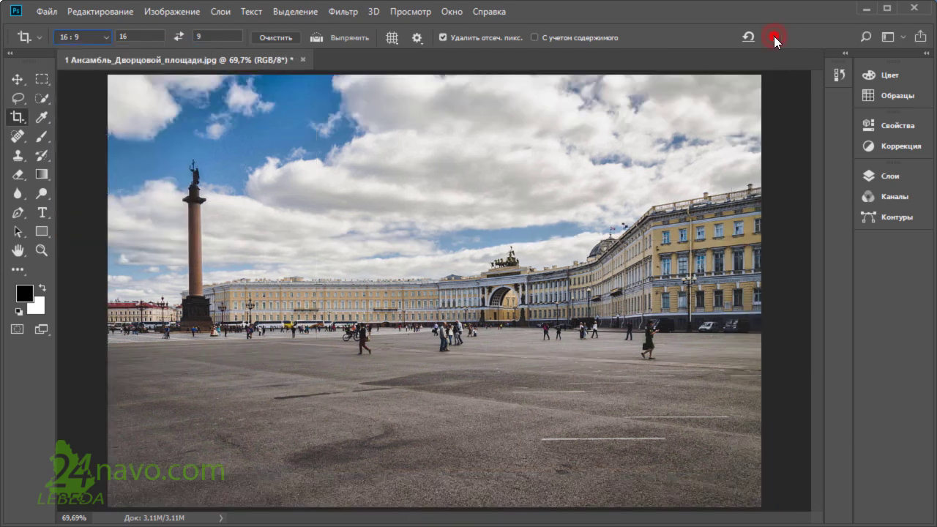
click(140, 35)
click(210, 35)
click(276, 38)
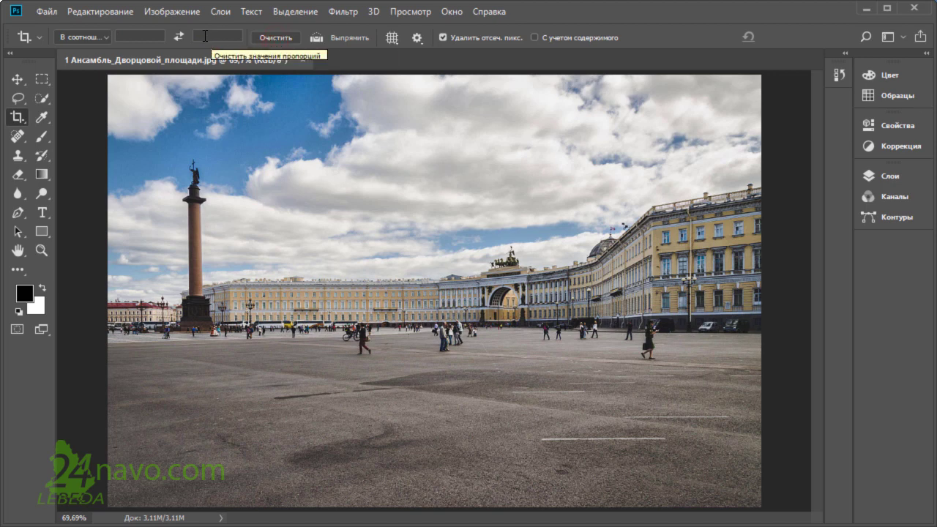
click(134, 33)
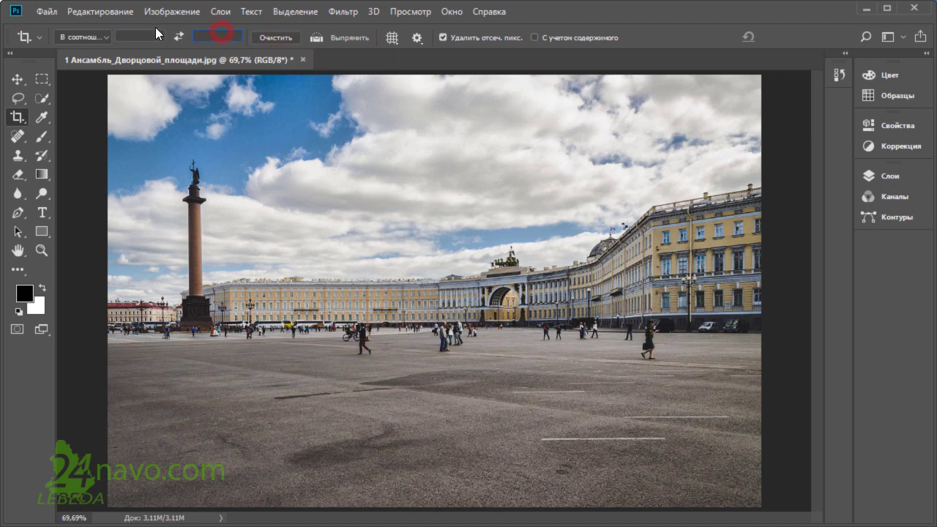
Step: Set the crop ratio to 1280 by 720 and shift the photo to keep the sky
click(141, 33)
text(1280)
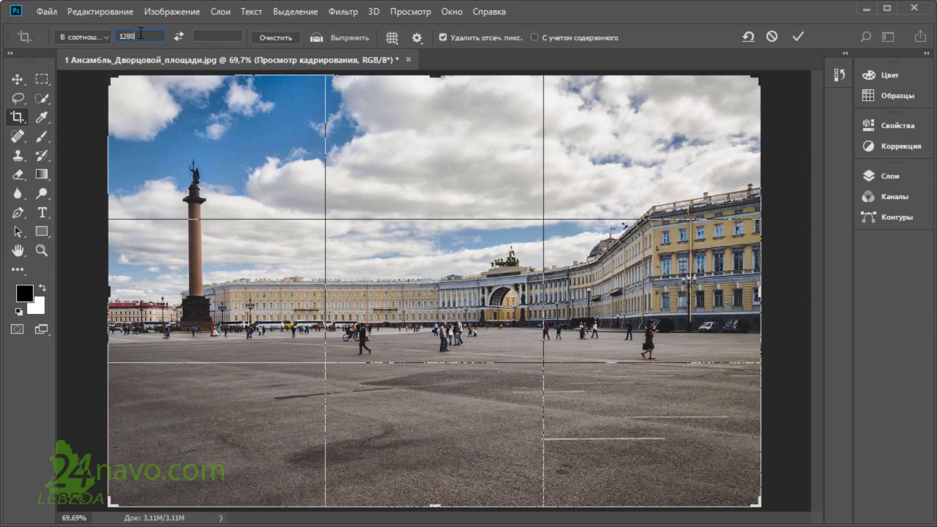
click(206, 36)
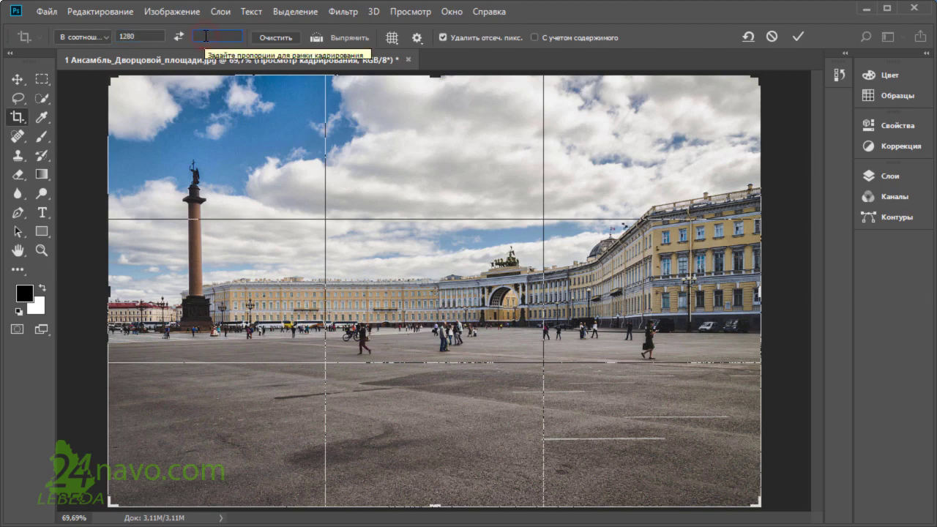
text(720)
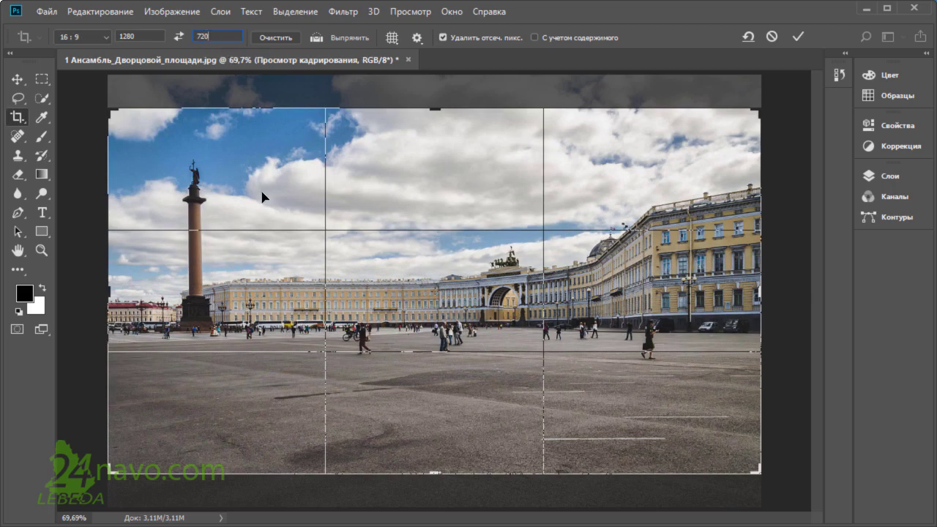
drag(264, 195, 264, 227)
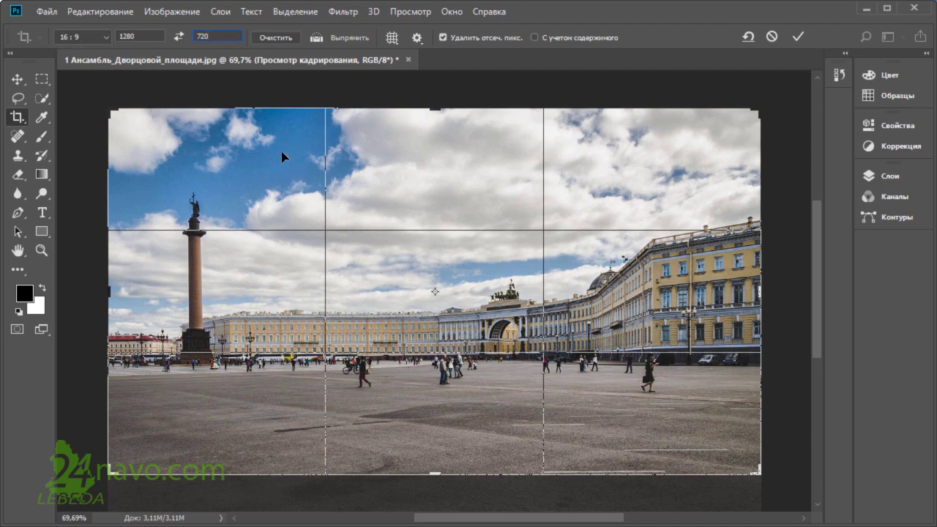
click(105, 38)
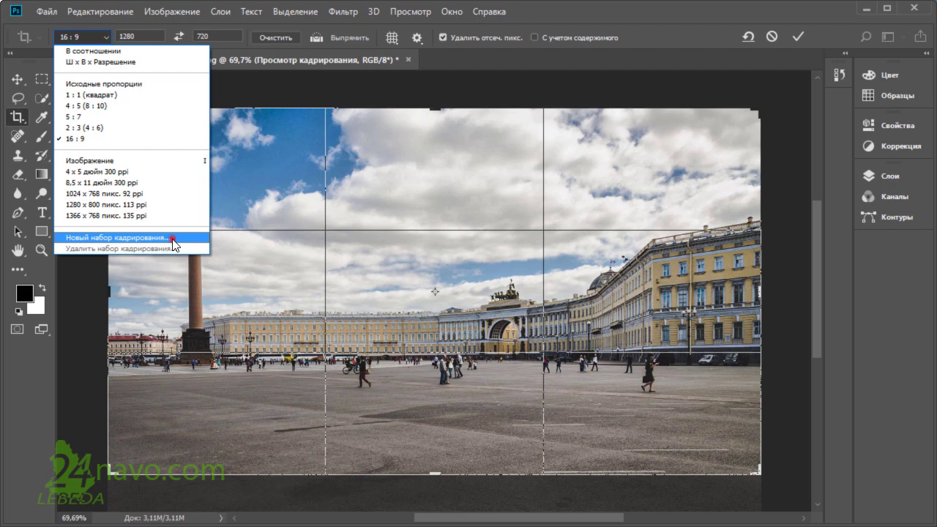
Step: Save the current ratio as a new crop preset named '1280 : 720'
click(173, 241)
drag(517, 130, 241, 147)
click(272, 169)
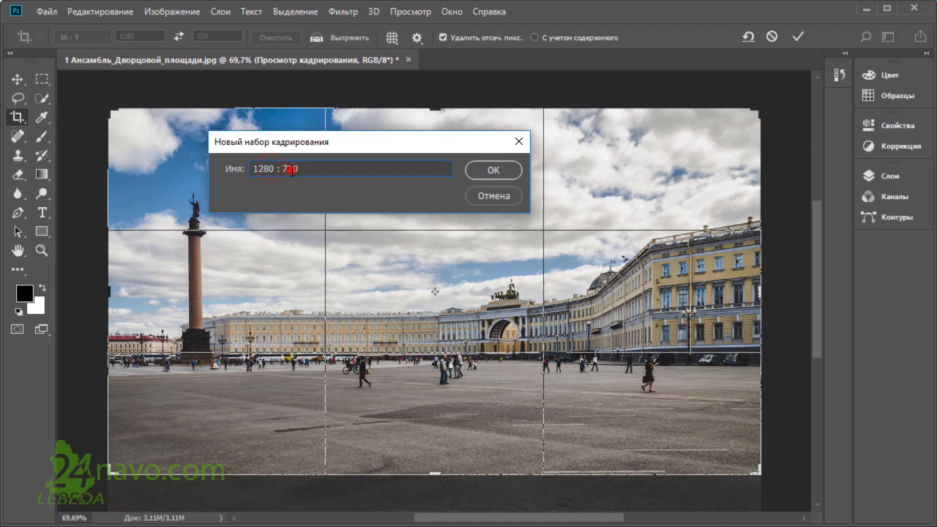
click(291, 170)
drag(313, 168, 252, 163)
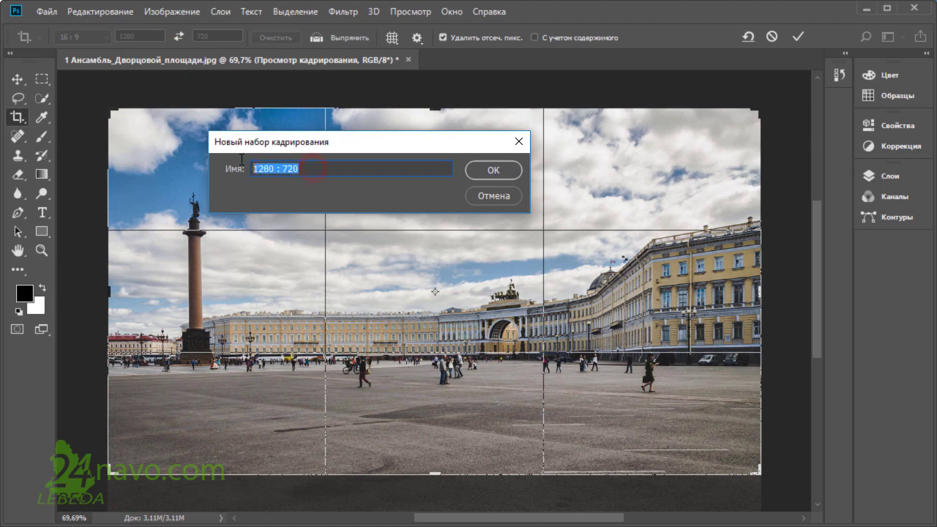
click(497, 174)
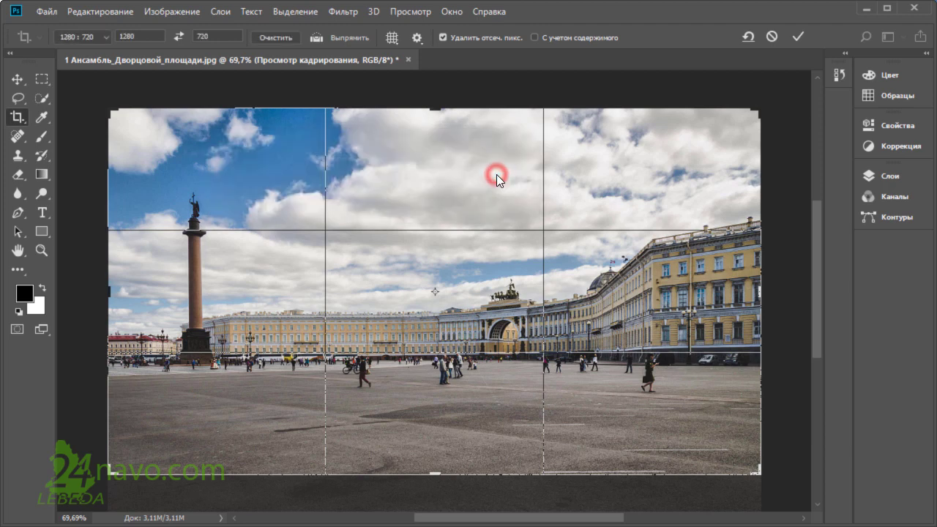
Step: Confirm the 1280 : 720 preset in the list and apply the crop
click(103, 36)
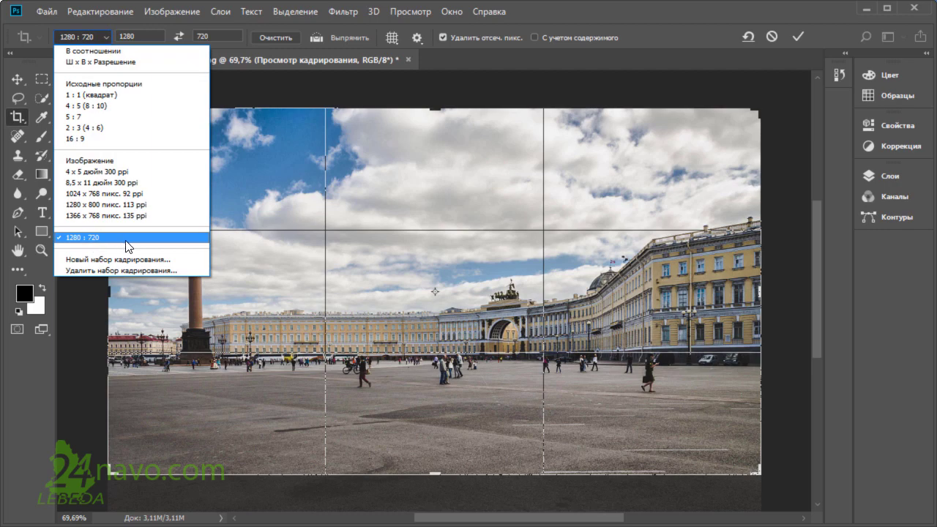
click(794, 39)
click(794, 40)
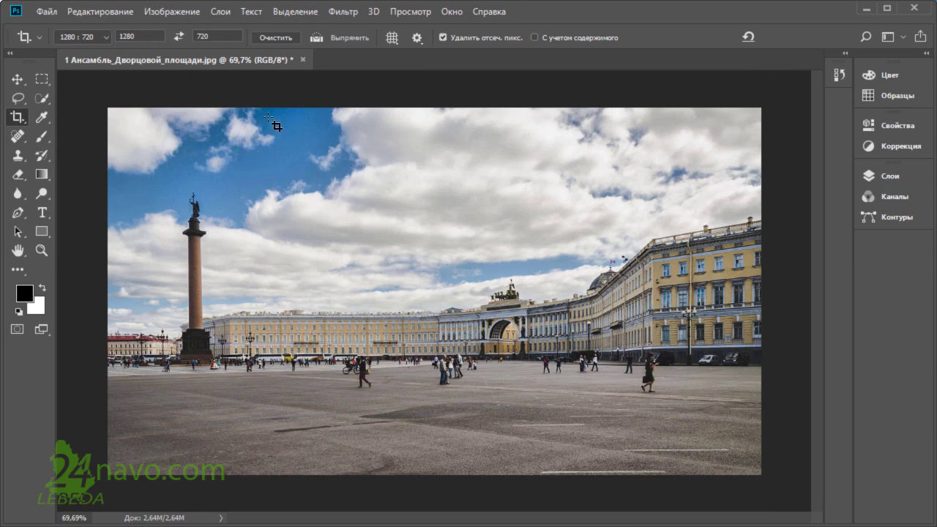
click(188, 16)
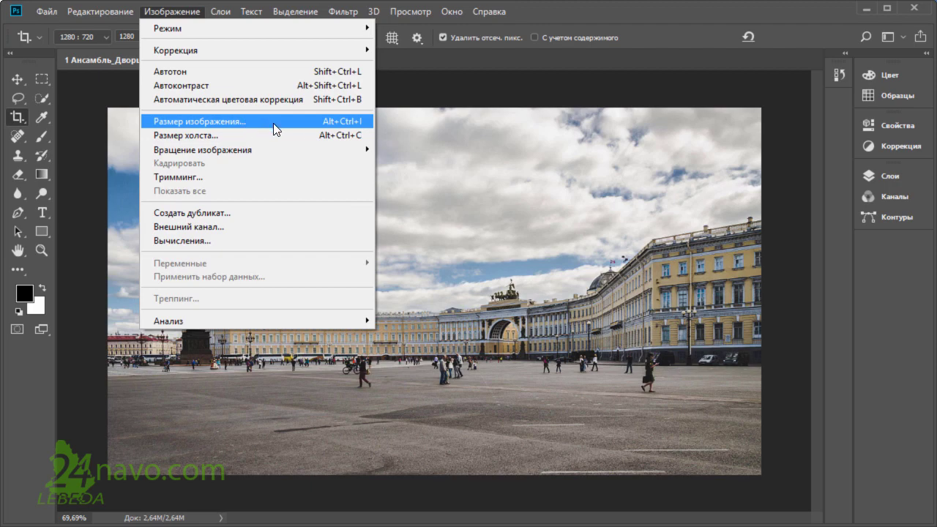
click(288, 125)
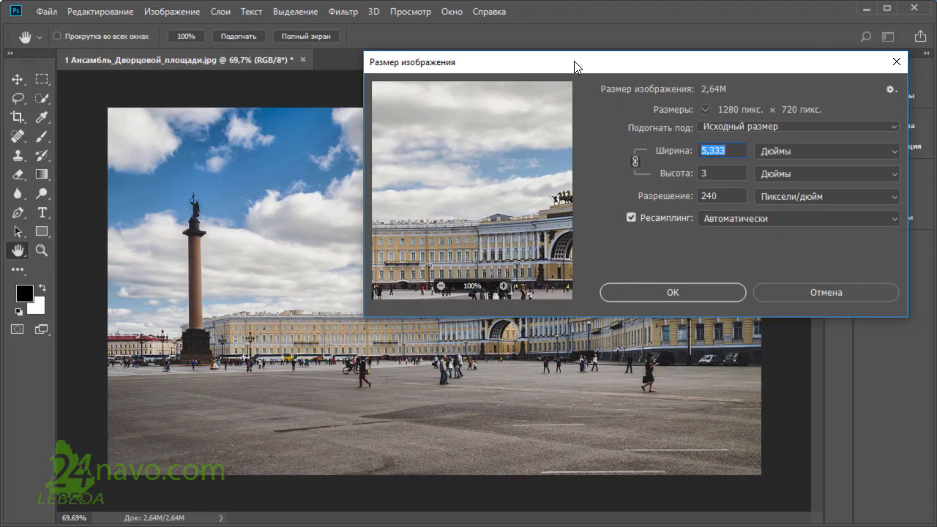
drag(576, 67, 318, 89)
click(627, 173)
click(560, 198)
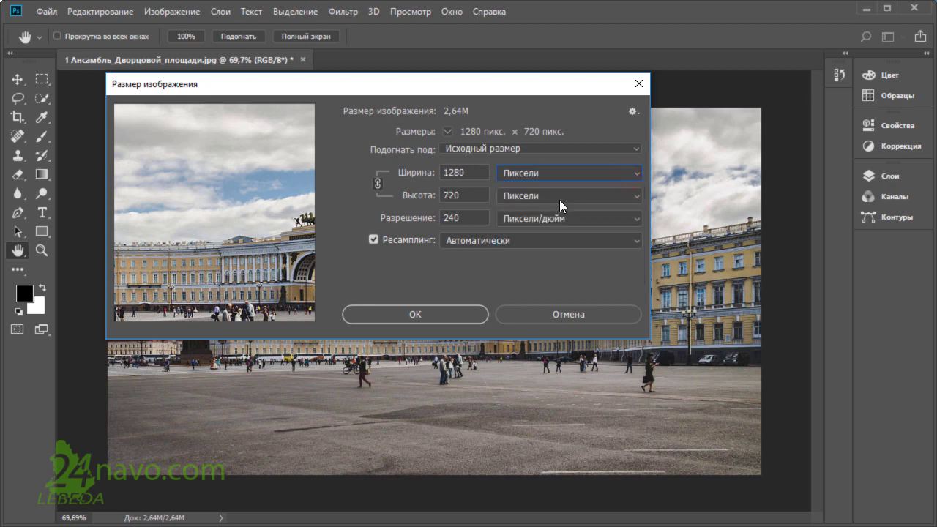
click(479, 174)
click(581, 318)
key(c)
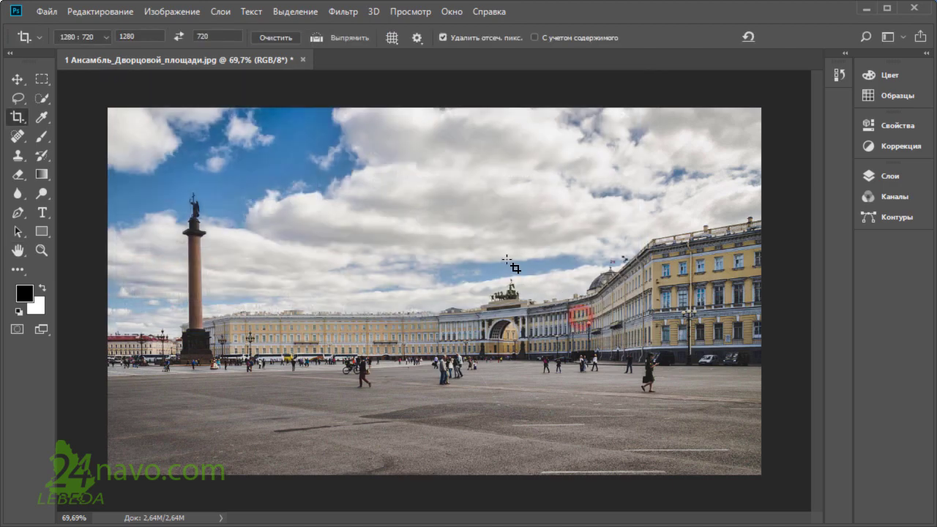
Step: Pick the 1280 : 720 preset, clear its proportions, and narrow the crop around the column
click(82, 37)
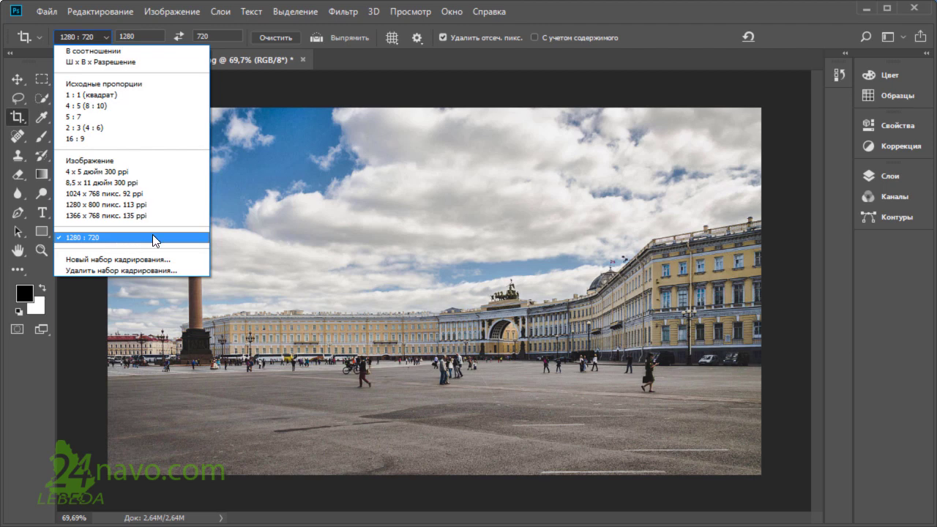
click(279, 39)
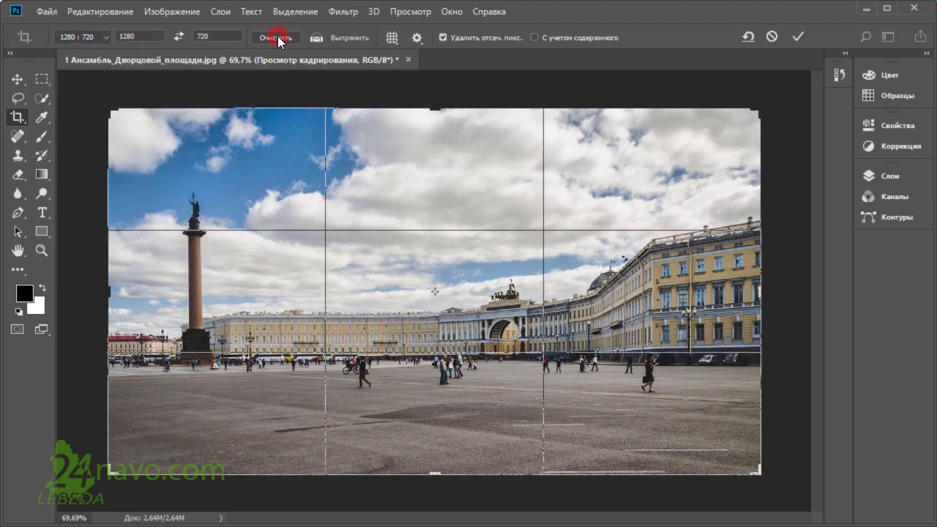
click(278, 41)
drag(759, 110, 528, 131)
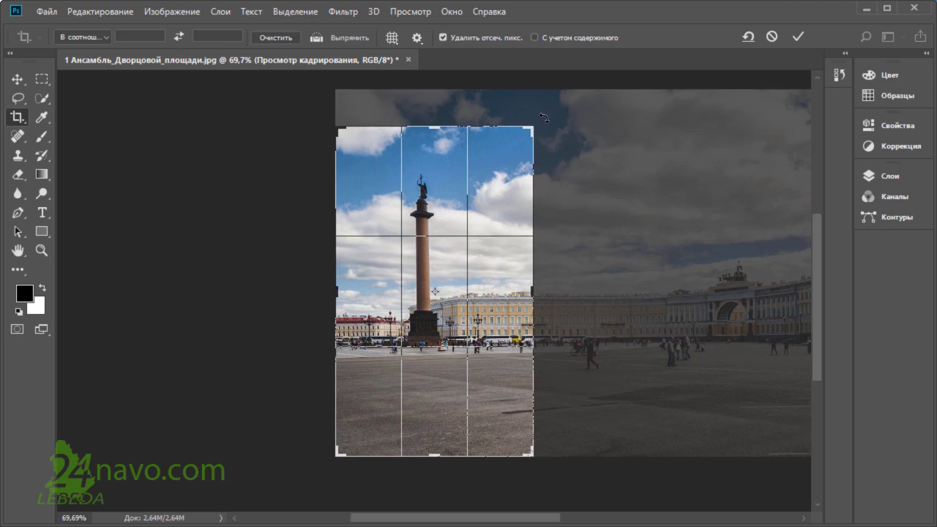
Step: Rotate the crop to -5.5°, frame the Alexander Column in portrait, and commit it
drag(544, 117, 525, 111)
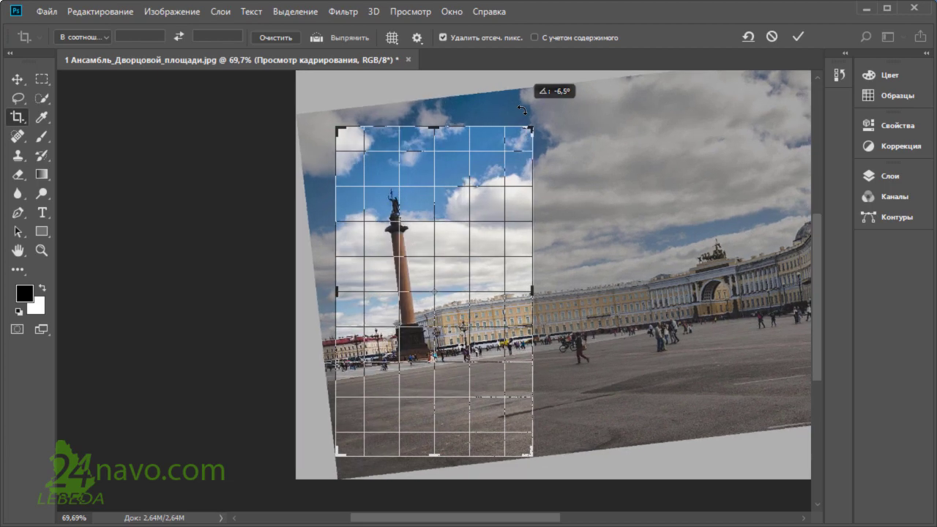
drag(526, 111, 534, 115)
mouse_move(573, 140)
mouse_down()
mouse_move(592, 146)
mouse_move(574, 132)
mouse_up()
click(605, 203)
drag(454, 201, 441, 197)
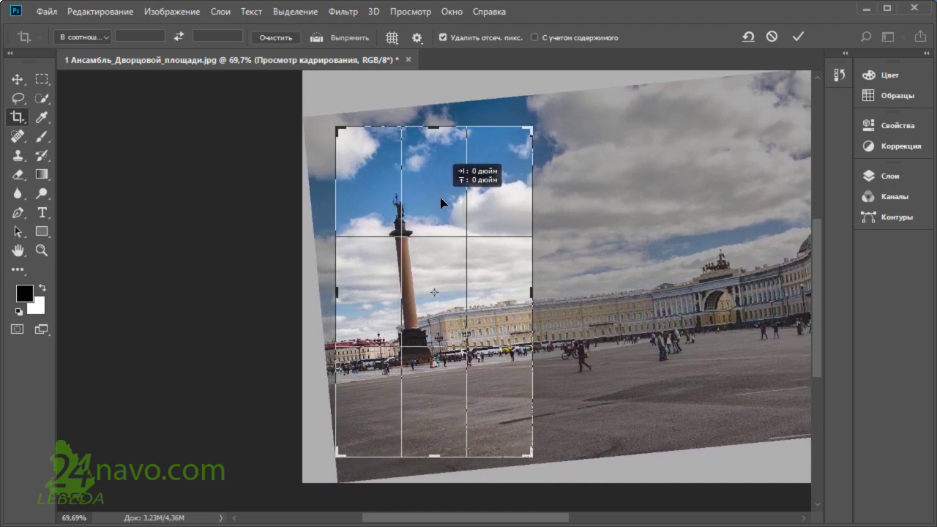
drag(442, 202, 442, 203)
click(797, 37)
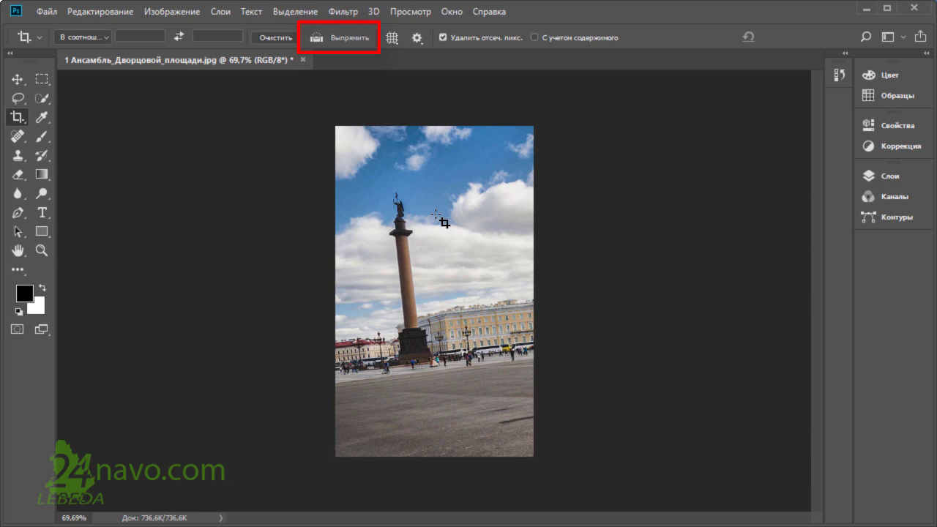
Step: Level the column photo with a Straighten line along the ground, apply the crop, and show History
click(318, 40)
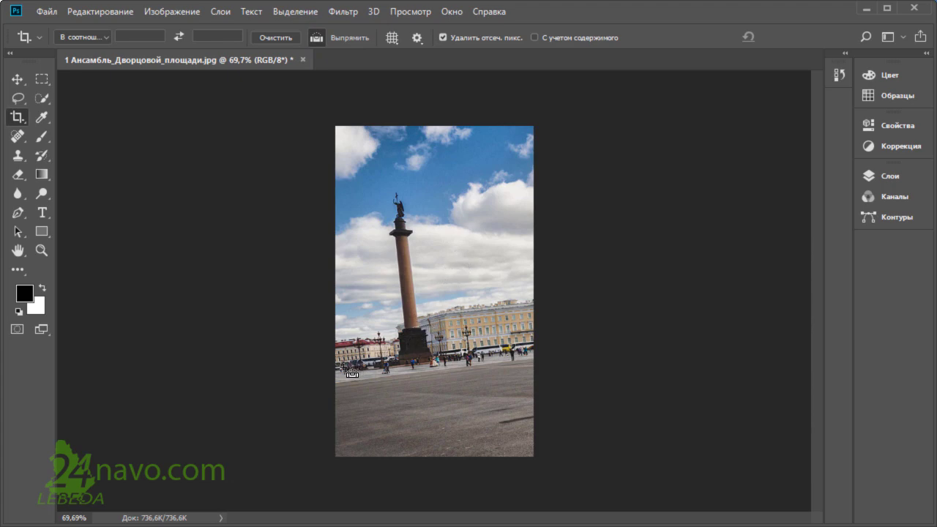
drag(342, 368, 517, 353)
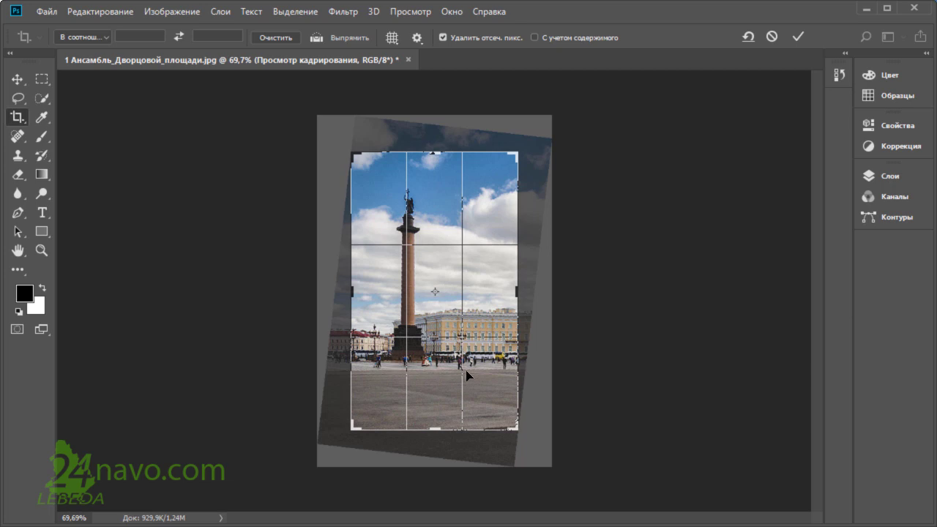
click(794, 40)
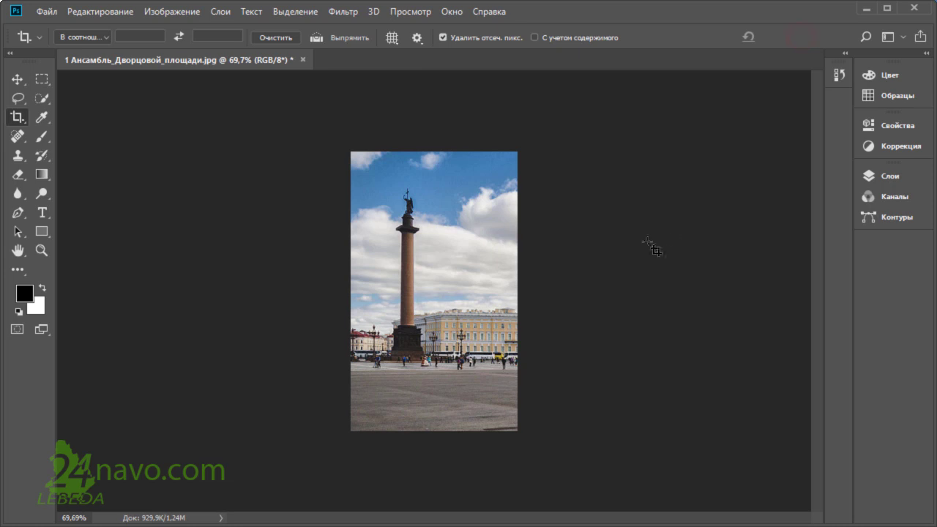
click(840, 75)
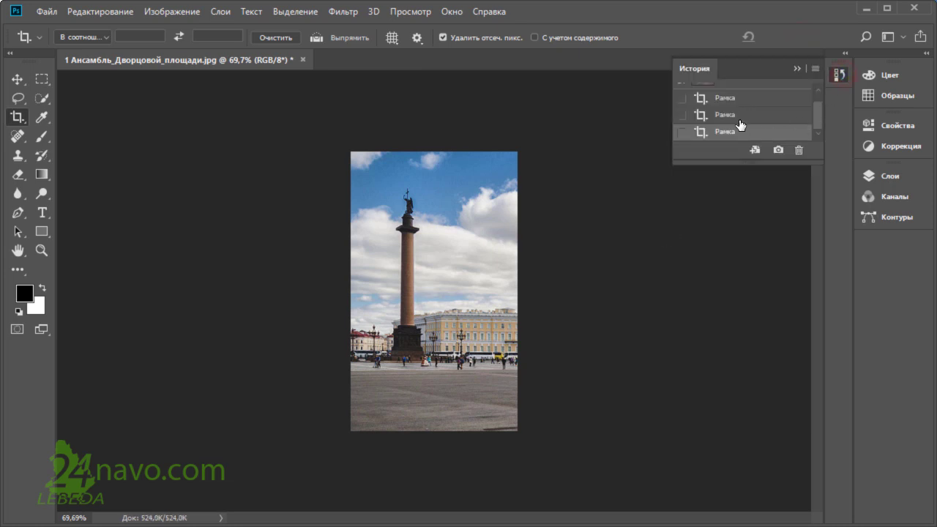
Step: Return to the second crop state and redo a rotated crop that stands the column upright
click(738, 116)
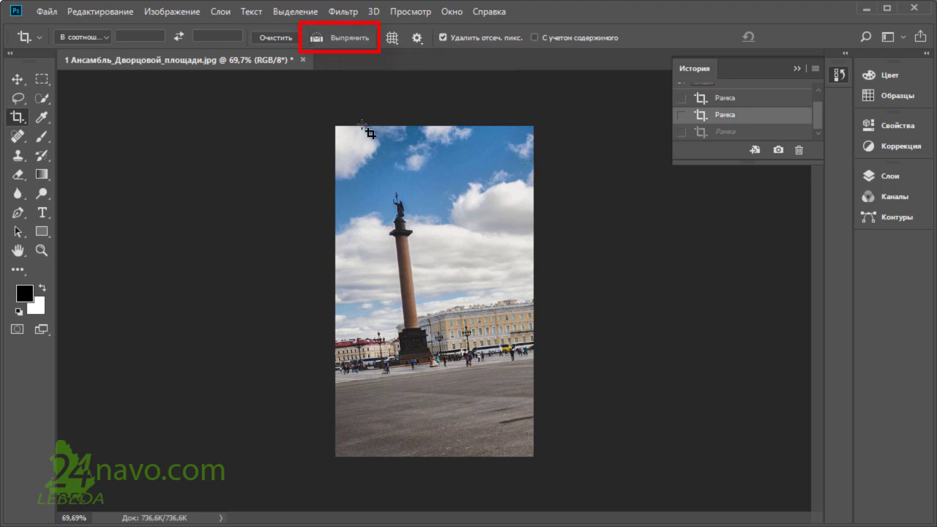
drag(339, 122, 550, 446)
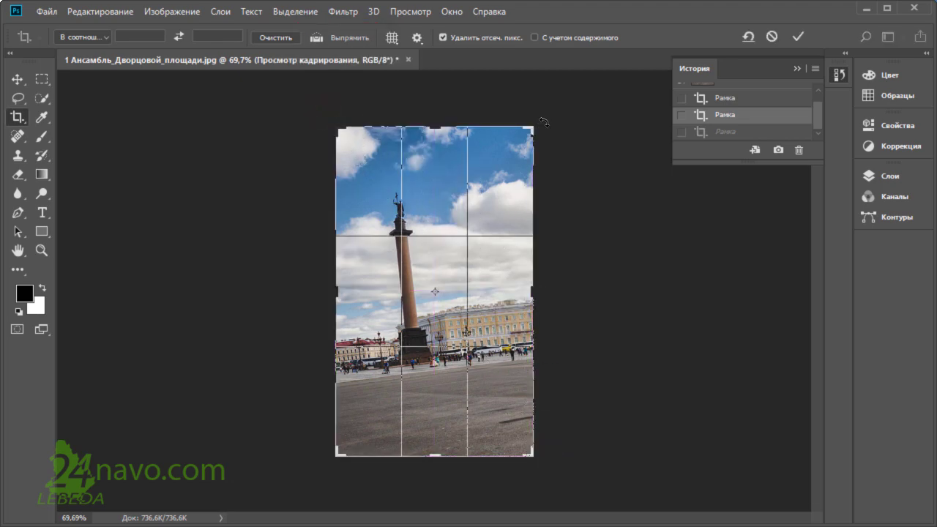
drag(545, 121, 563, 133)
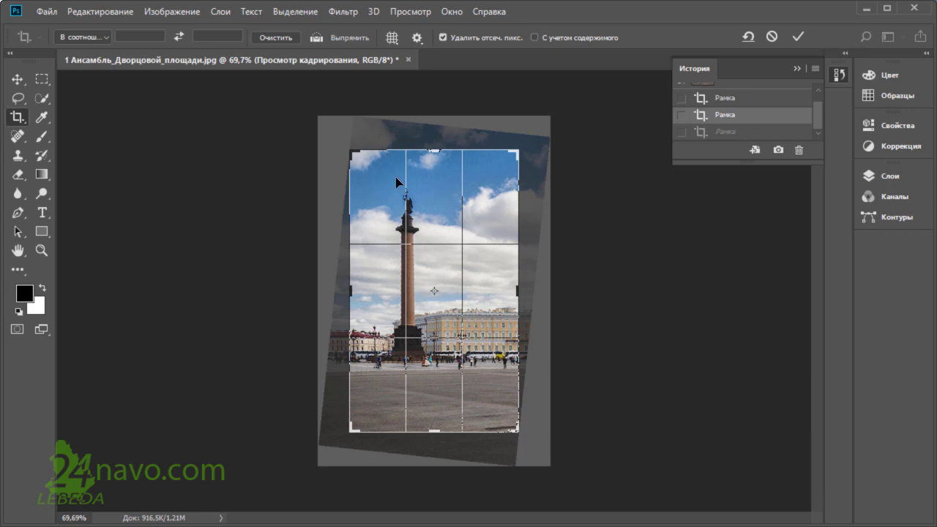
click(797, 37)
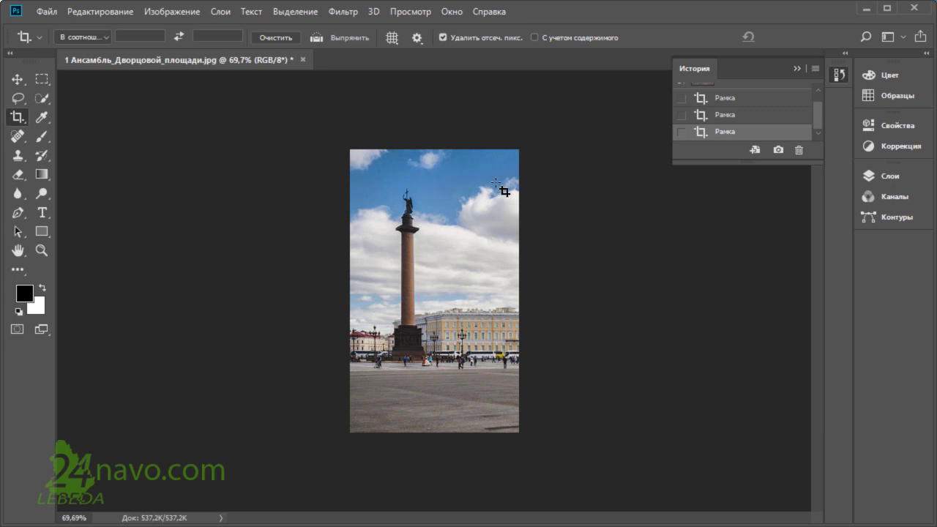
Step: Draw a crop box over the column photo and preview the Grid and Diagonal overlays
drag(311, 124, 532, 407)
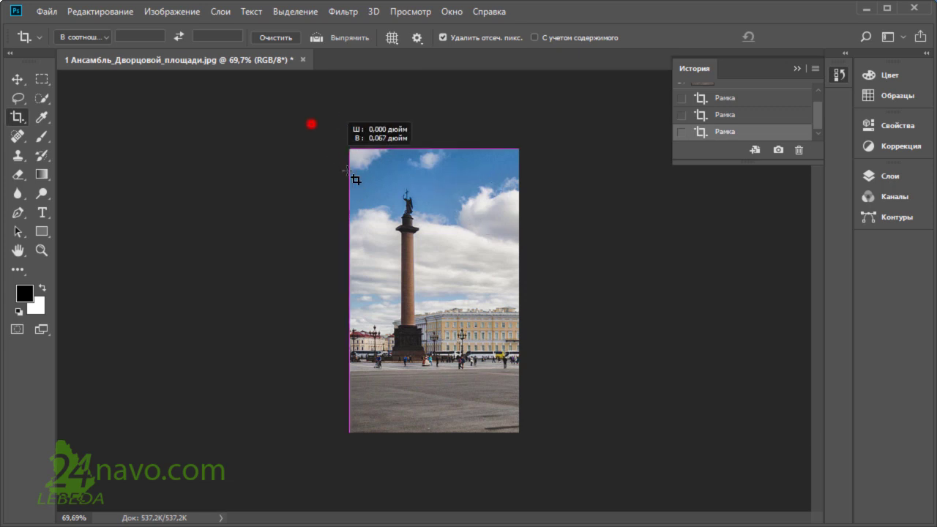
click(392, 38)
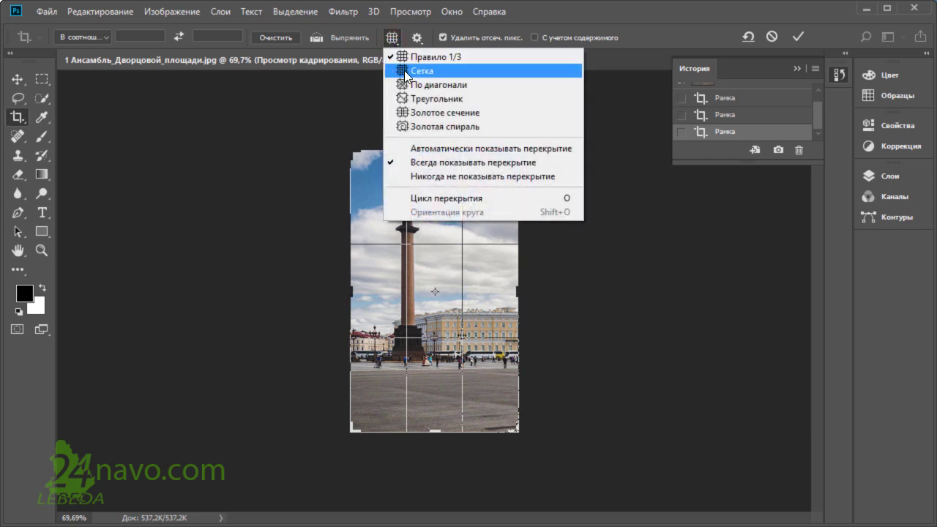
click(405, 71)
click(394, 39)
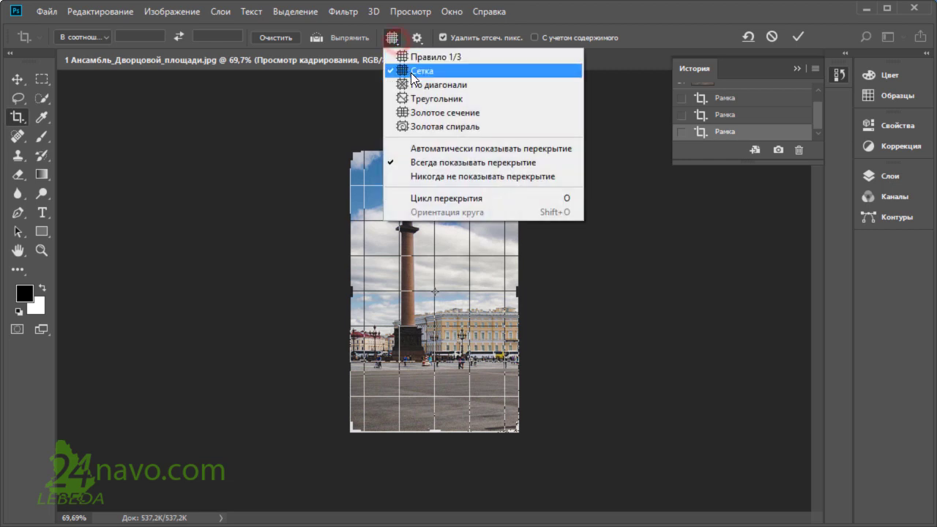
click(416, 84)
click(392, 38)
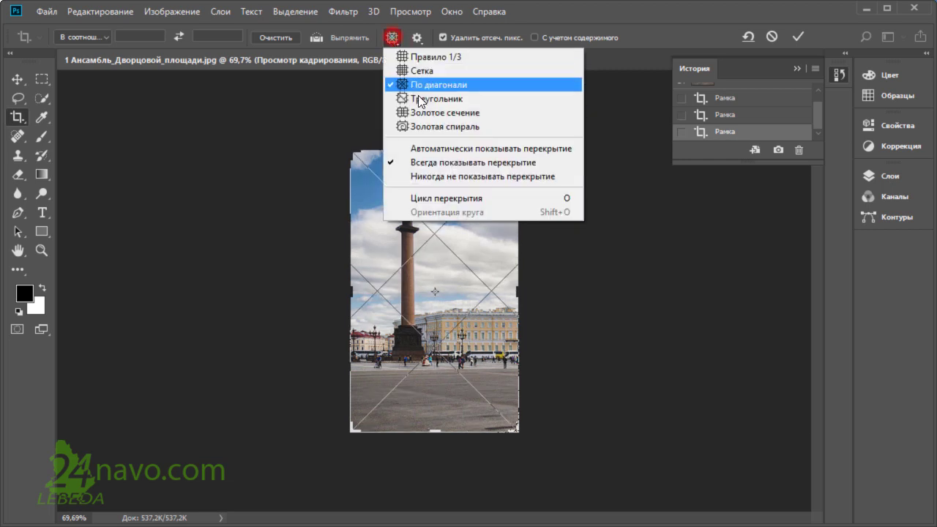
Step: Preview the Golden Ratio and Golden Spiral overlays, then settle on the Triangle guide
click(429, 113)
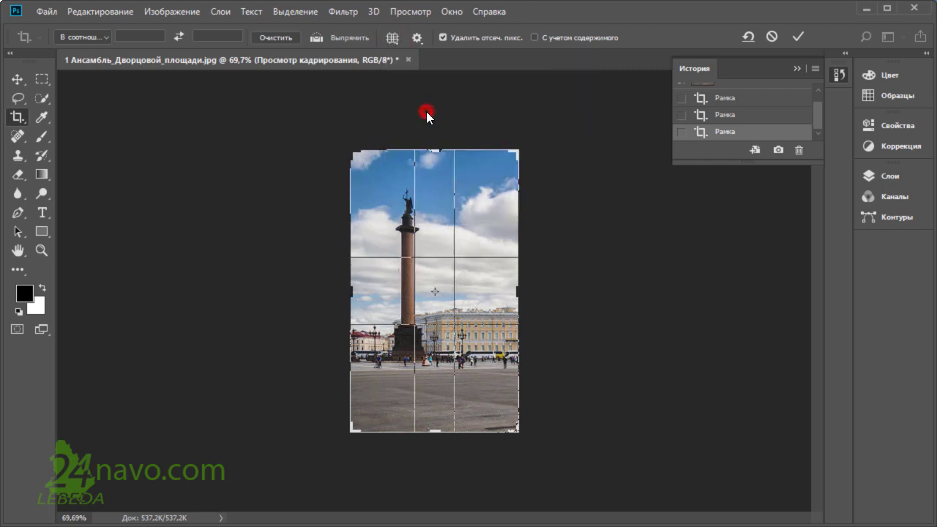
click(393, 38)
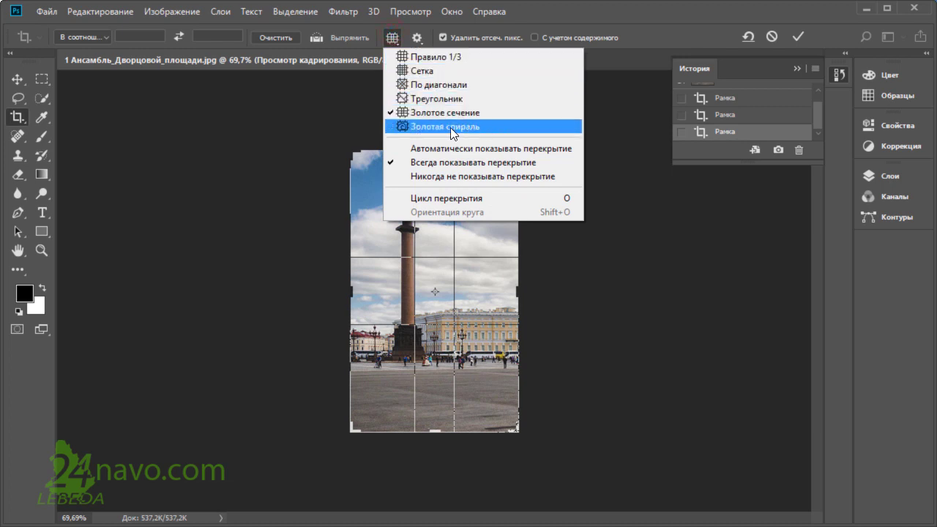
click(450, 128)
click(392, 38)
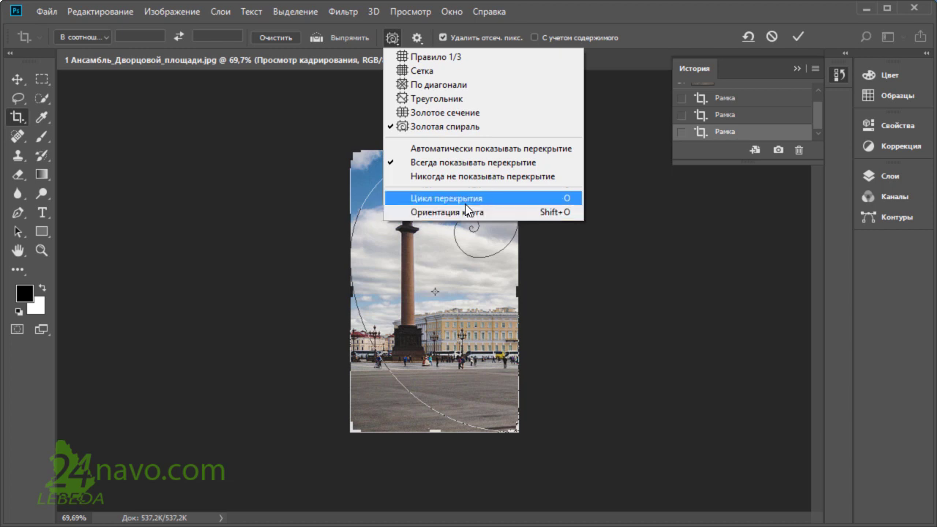
click(523, 196)
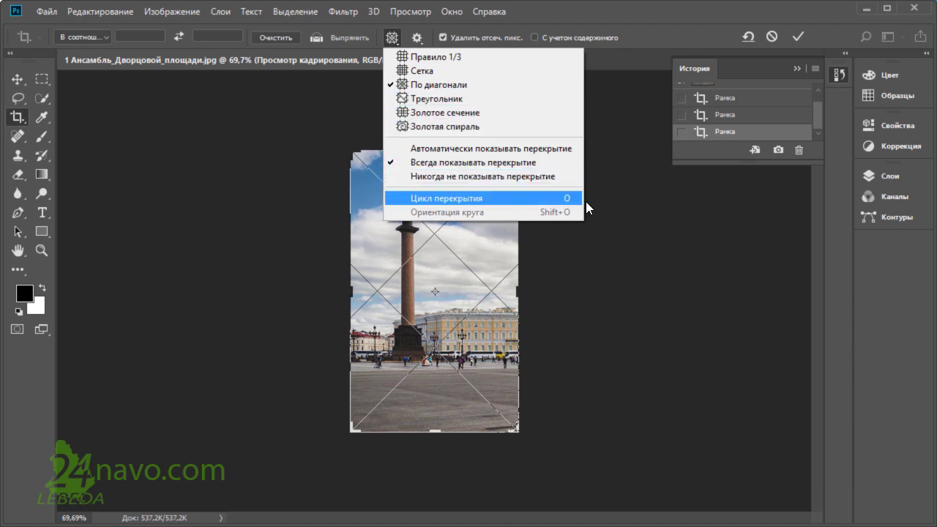
click(547, 197)
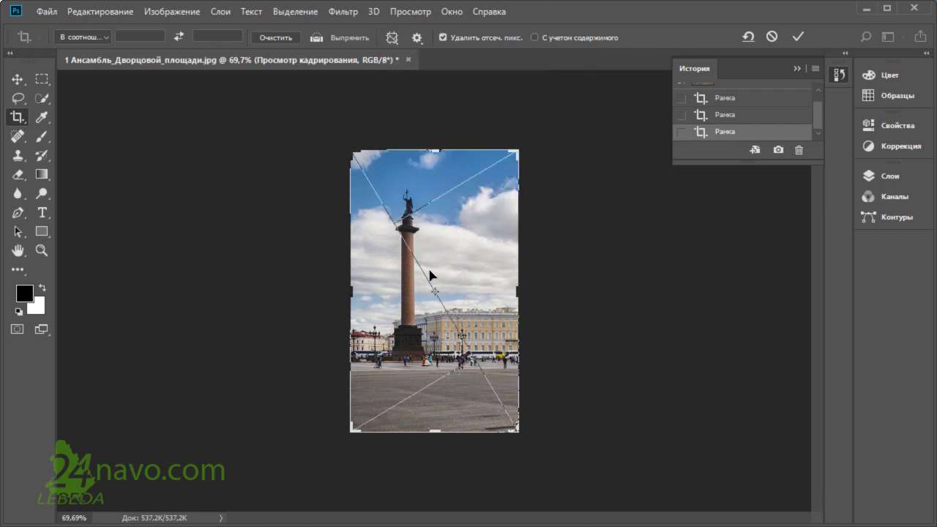
click(417, 37)
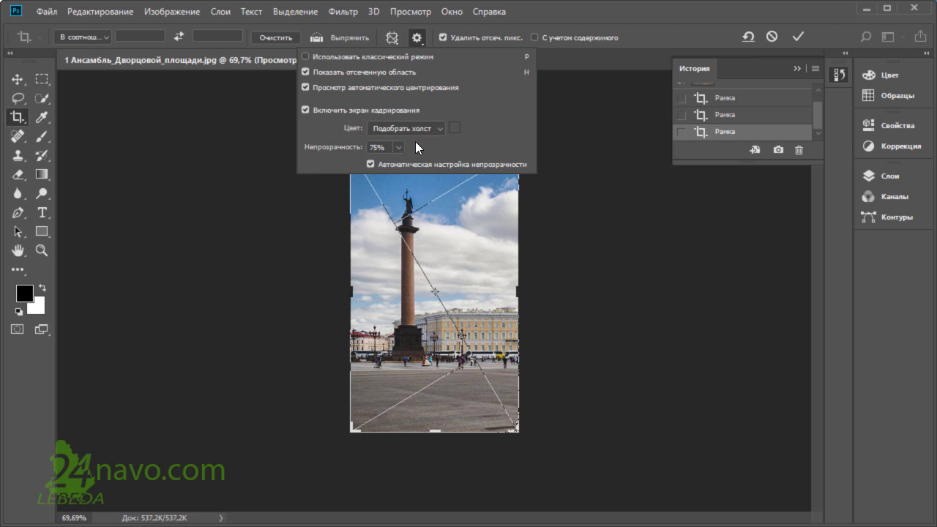
Step: Set the crop shield colour to a custom pure red
click(441, 129)
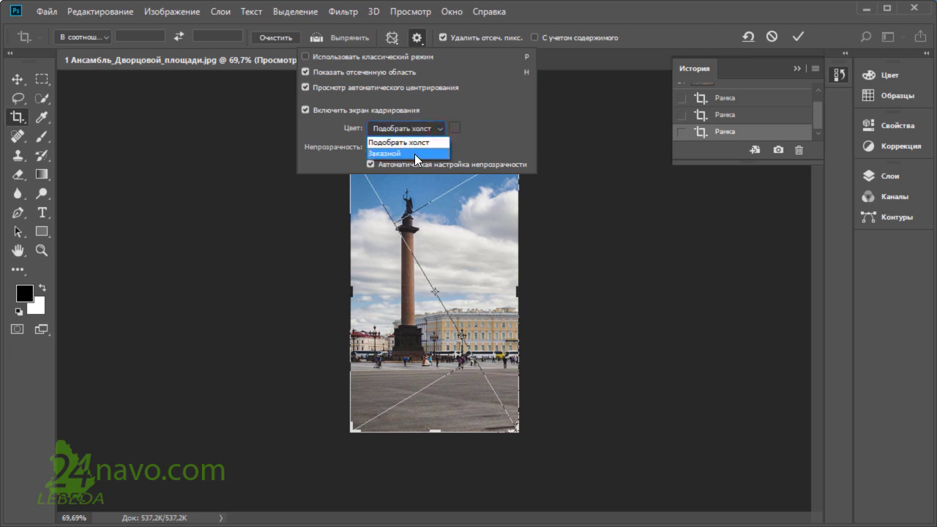
click(415, 153)
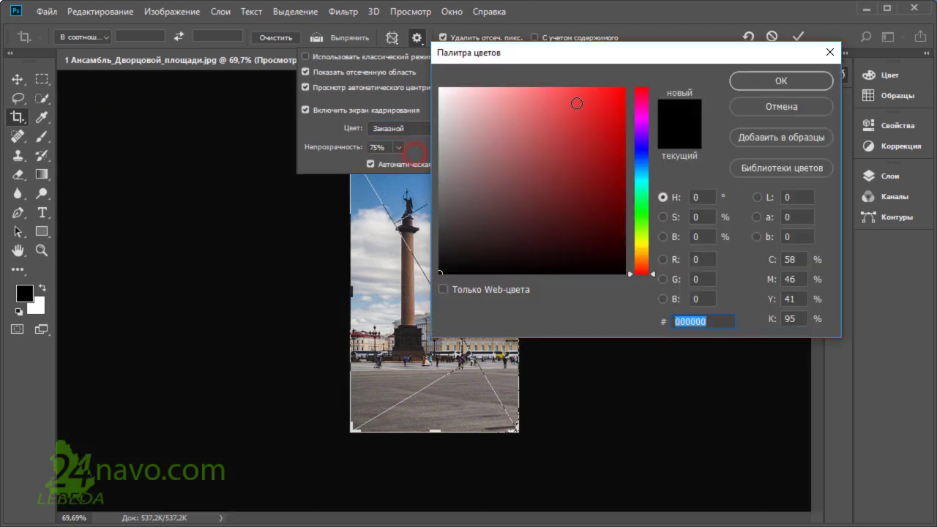
click(622, 92)
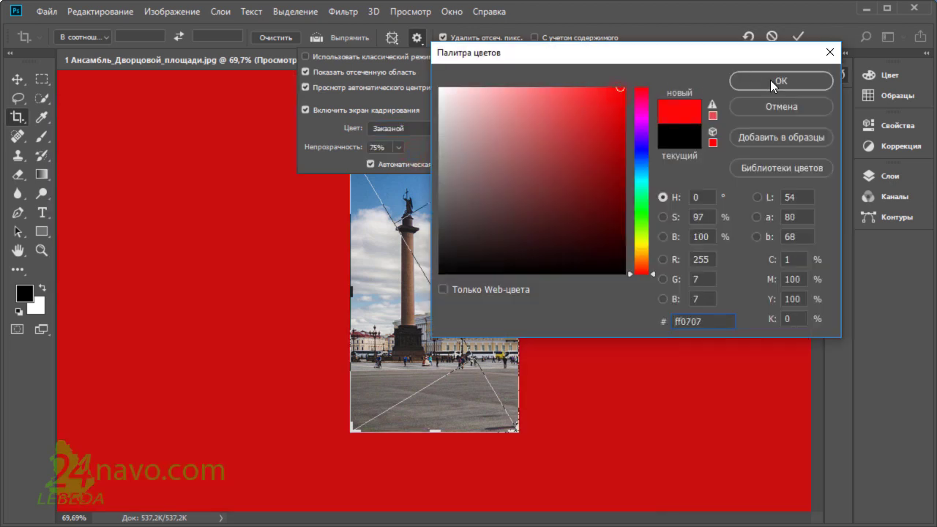
click(770, 81)
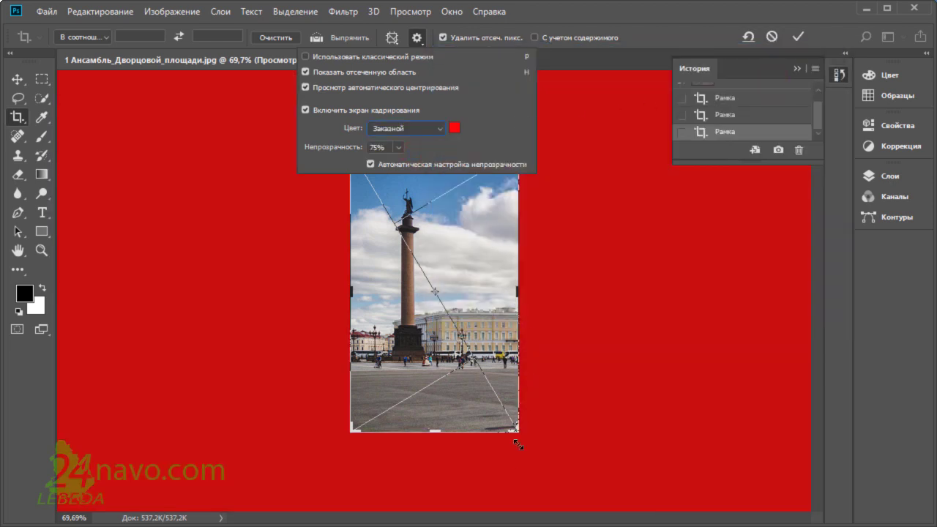
Step: Pull the crop frame's bottom-right corner inward and toggle Show Cropped Area on and off
drag(516, 431, 494, 408)
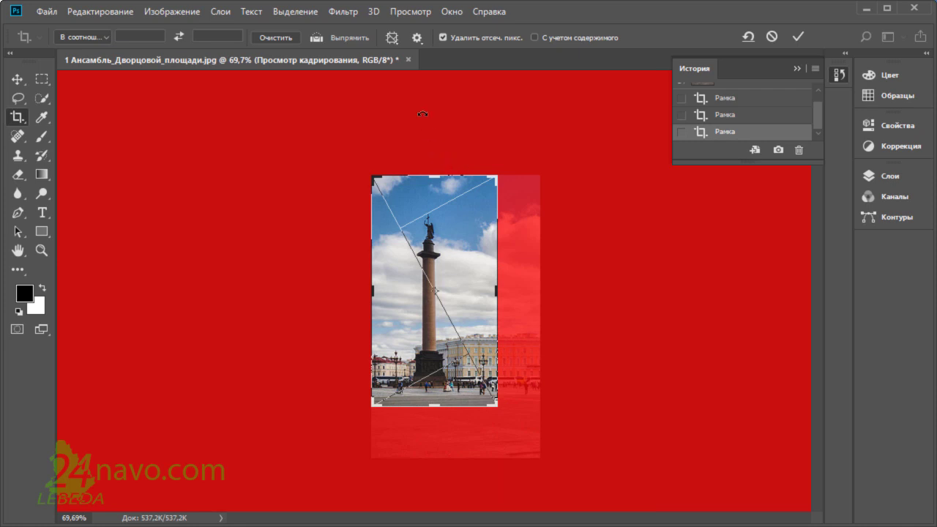
click(392, 39)
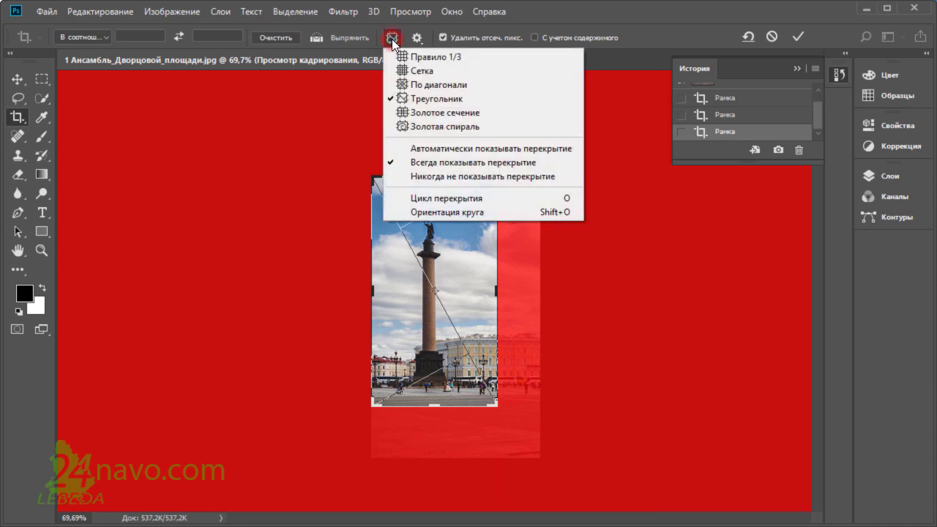
click(415, 40)
click(415, 40)
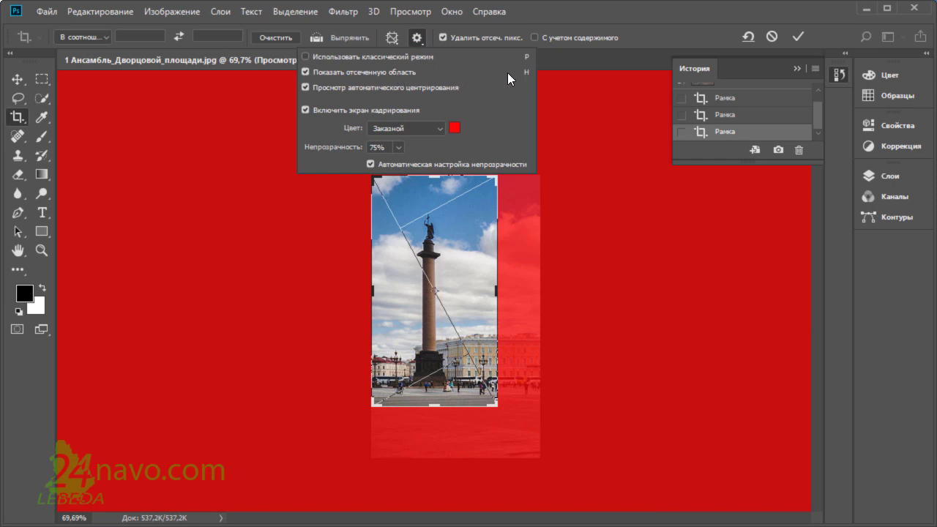
click(306, 72)
click(306, 72)
click(307, 71)
Step: Toggle the cropped-area display on and off with the H key
click(306, 72)
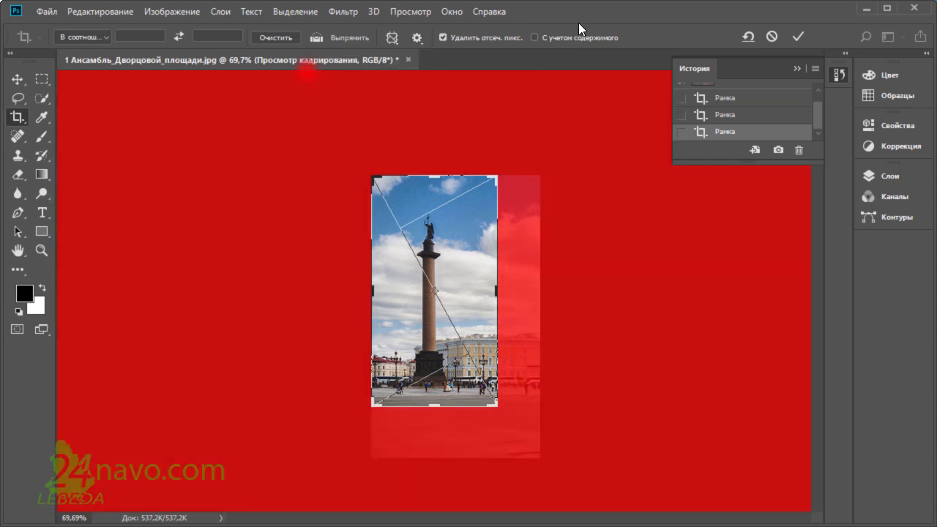
key(h)
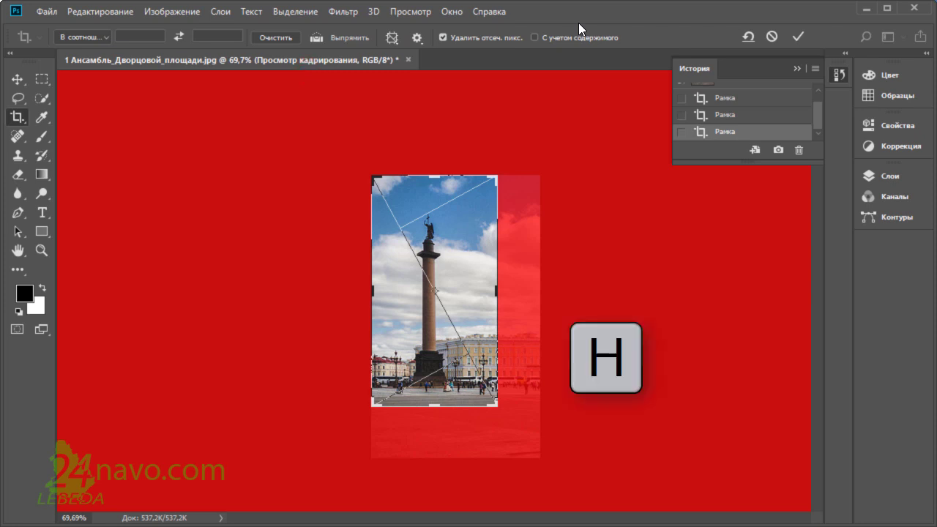
key(h)
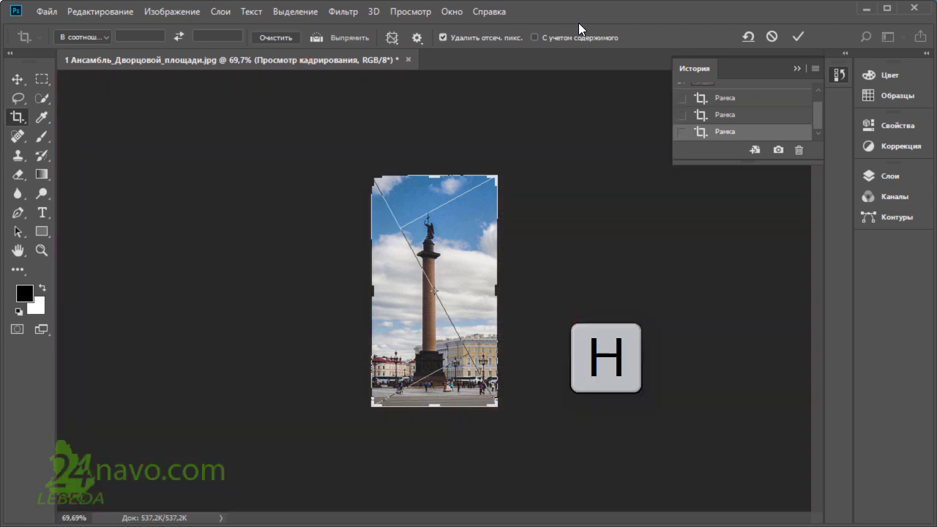
key(h)
key(h)
key(h)
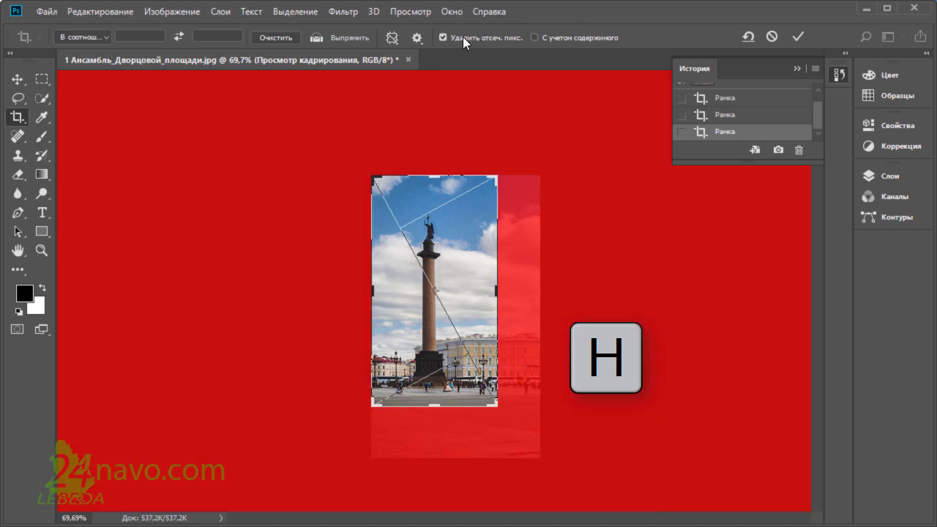
Step: Set the crop shield to Match Canvas (Подобрать холст) at 66% opacity, and enlarge the History panel
click(418, 38)
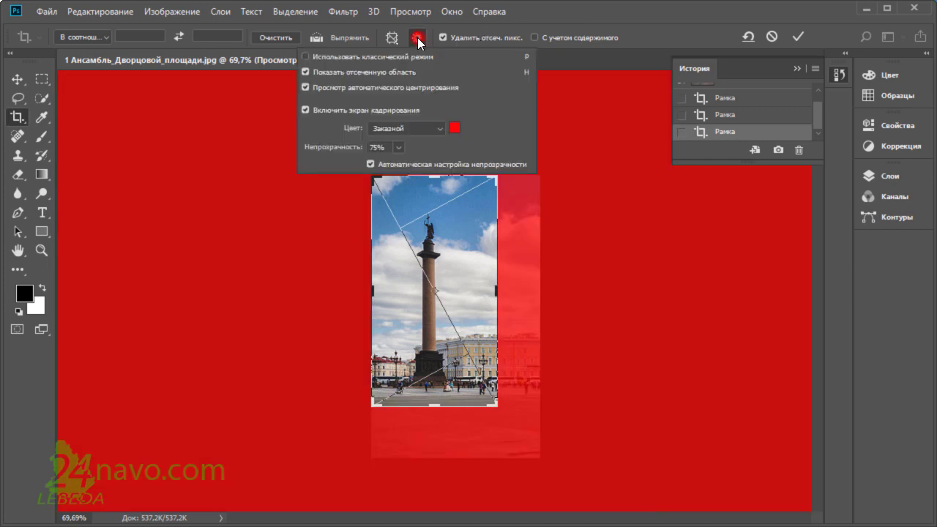
click(433, 129)
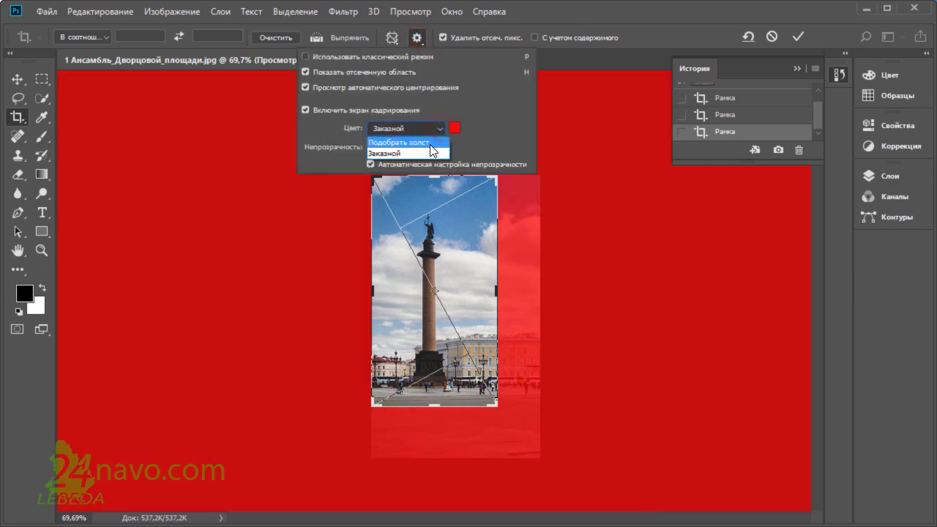
click(430, 144)
click(398, 149)
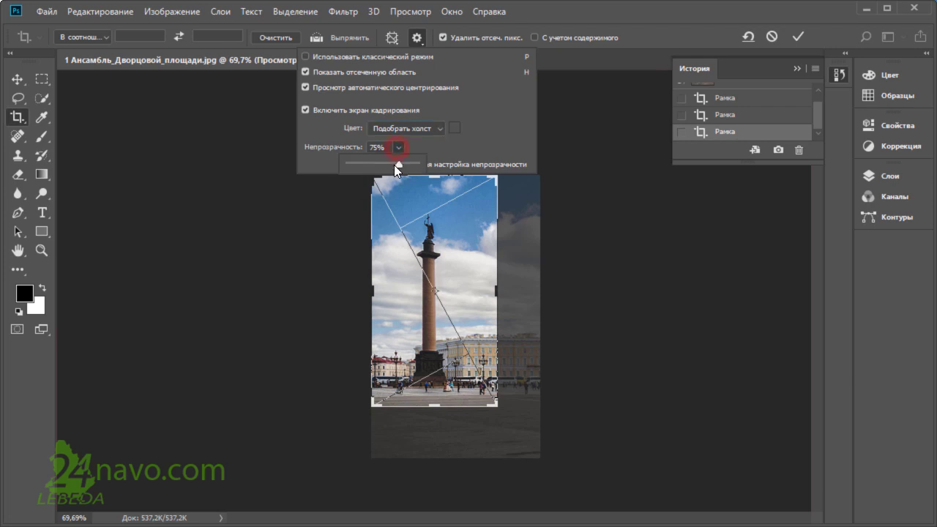
drag(373, 166, 358, 166)
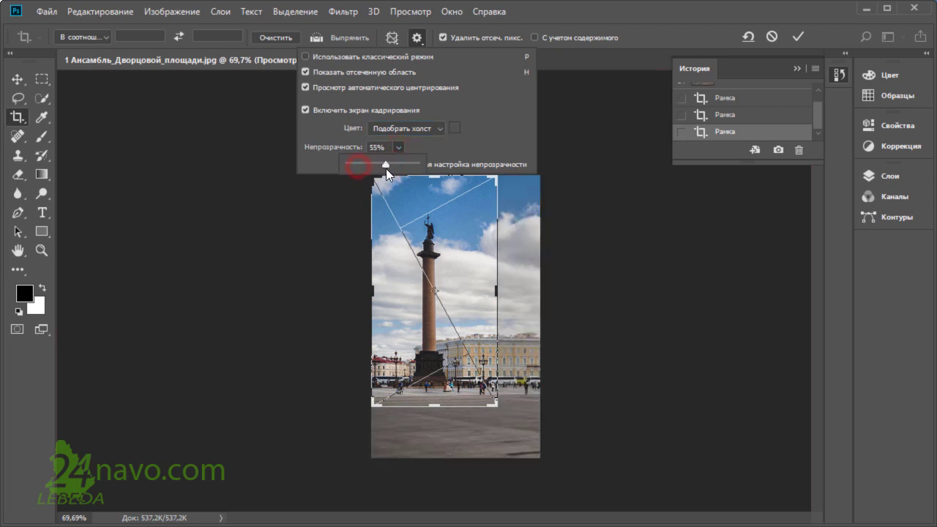
drag(385, 169, 399, 165)
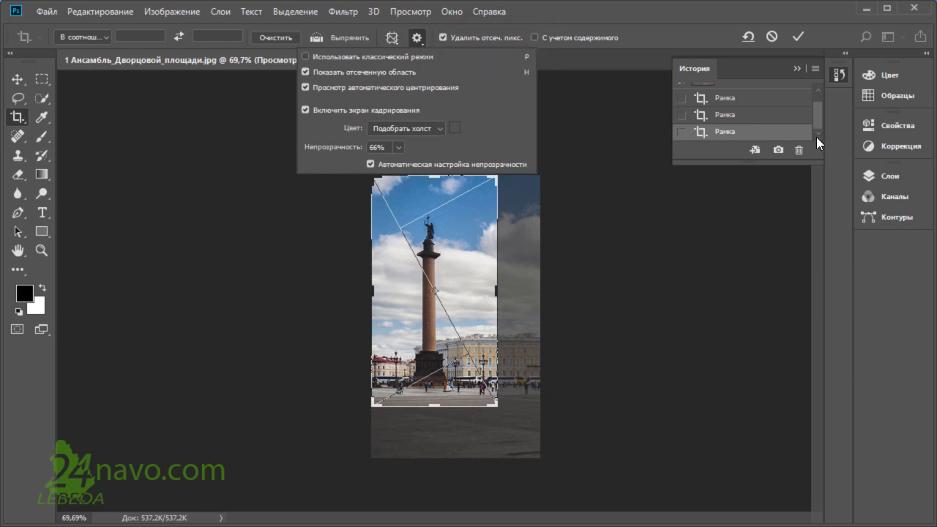
drag(820, 156, 798, 225)
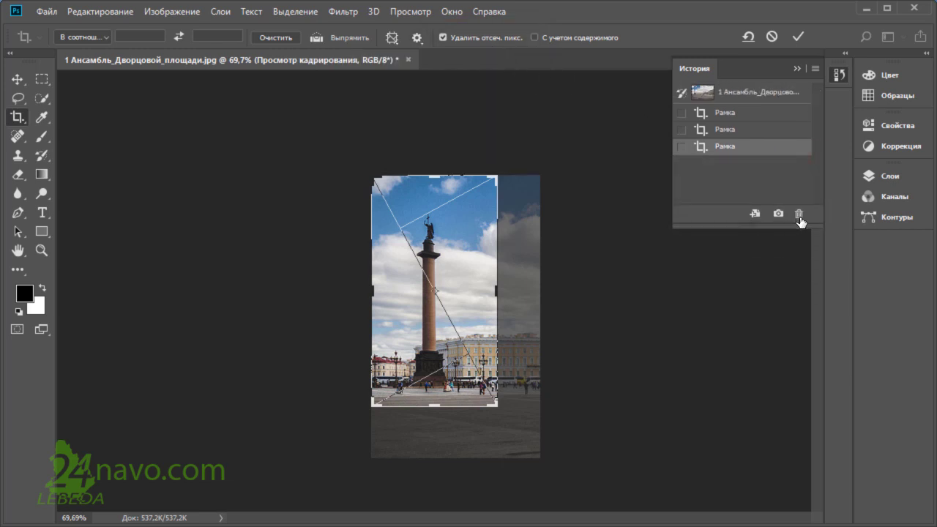
Step: Revert to the original snapshot and crop a tall narrow portrait around the Alexander Column
click(747, 102)
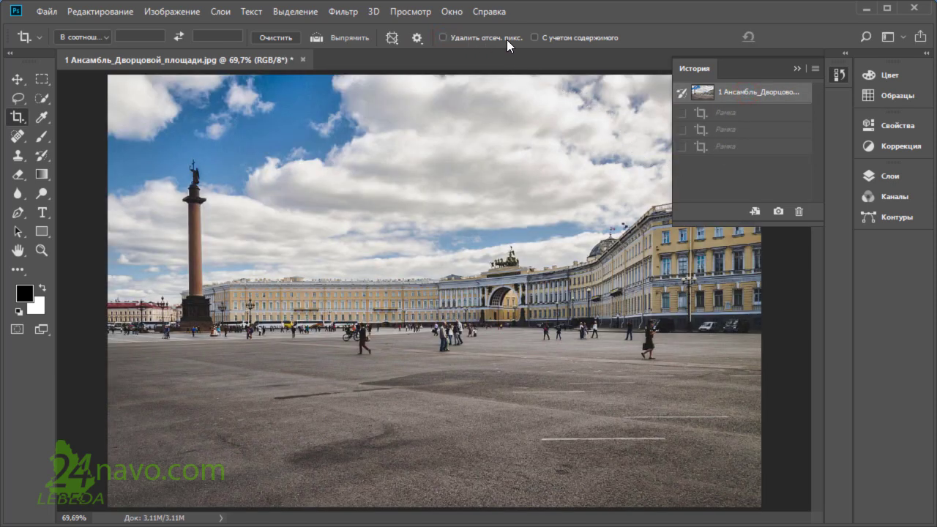
drag(128, 107, 276, 371)
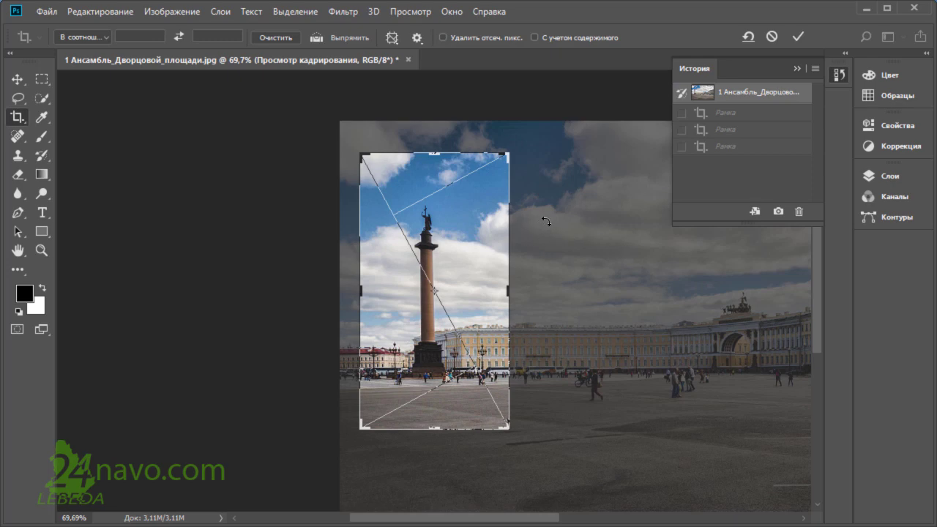
click(798, 36)
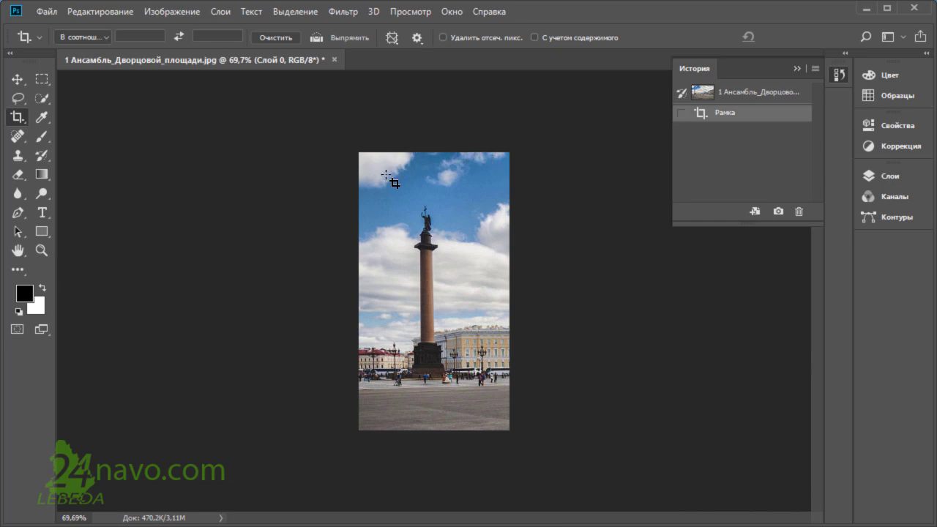
Step: Apply a wider landscape crop showing both the column and the General Staff building
drag(375, 169, 495, 410)
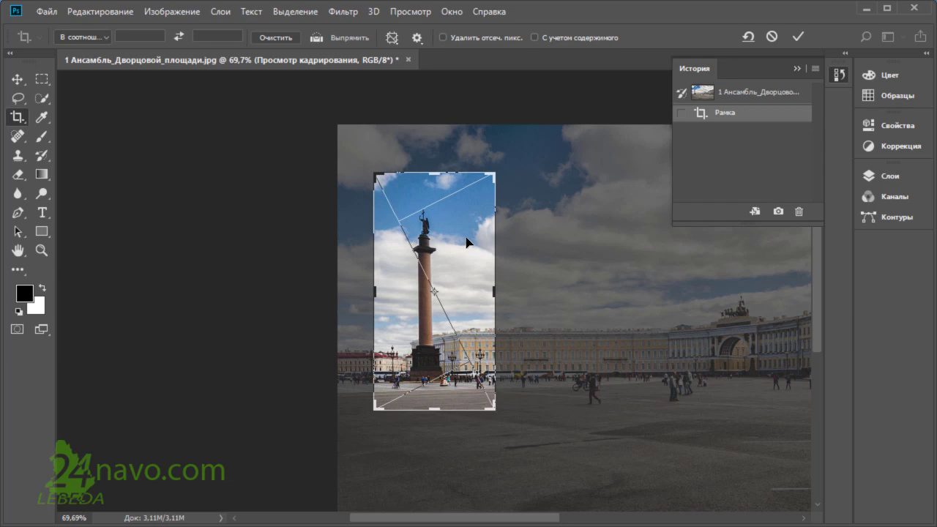
drag(467, 242, 469, 239)
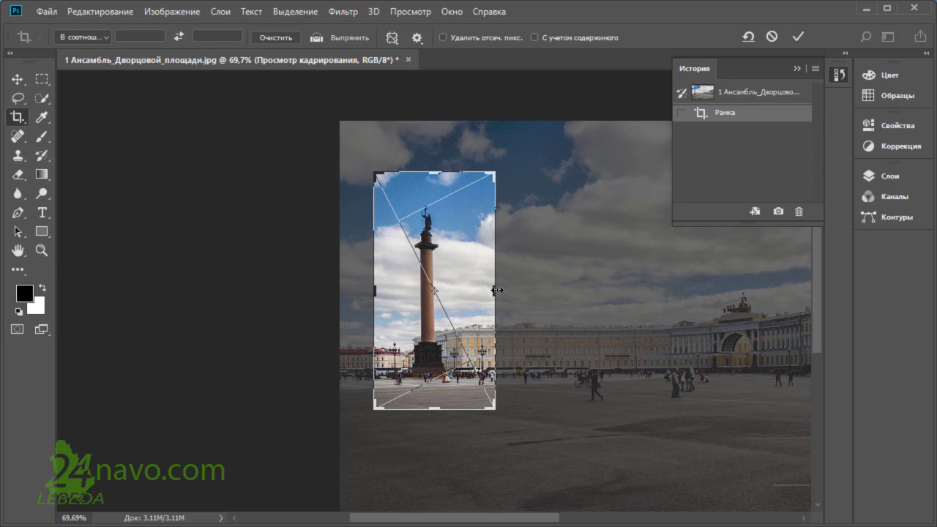
drag(496, 290, 621, 300)
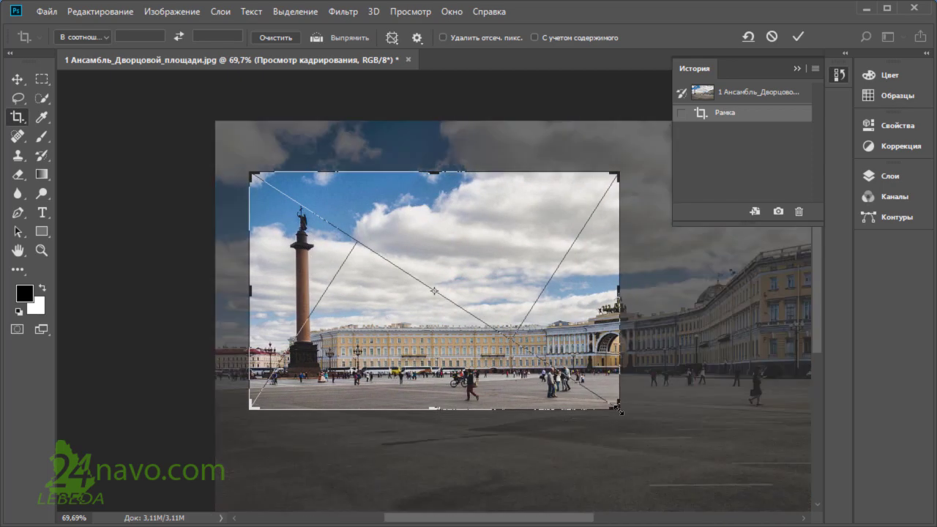
mouse_move(619, 407)
mouse_down()
mouse_move(668, 434)
mouse_move(592, 403)
mouse_up()
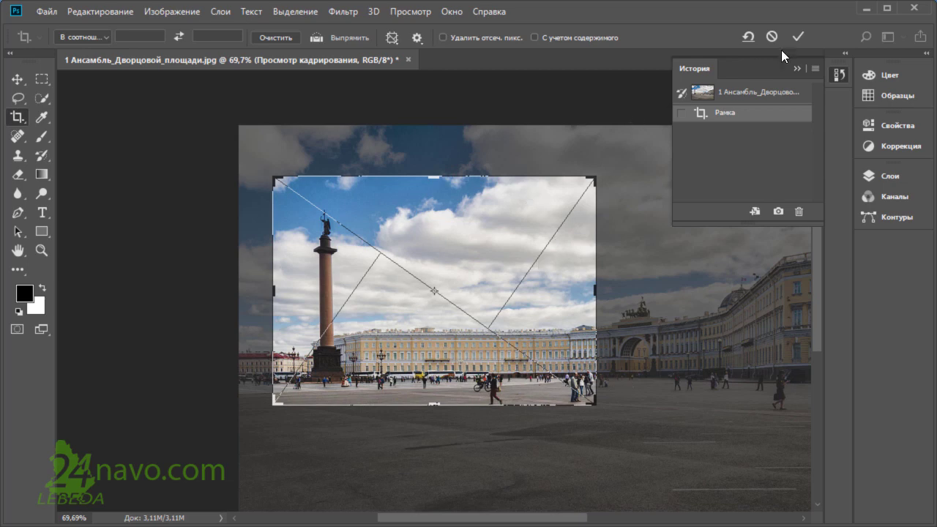
click(799, 38)
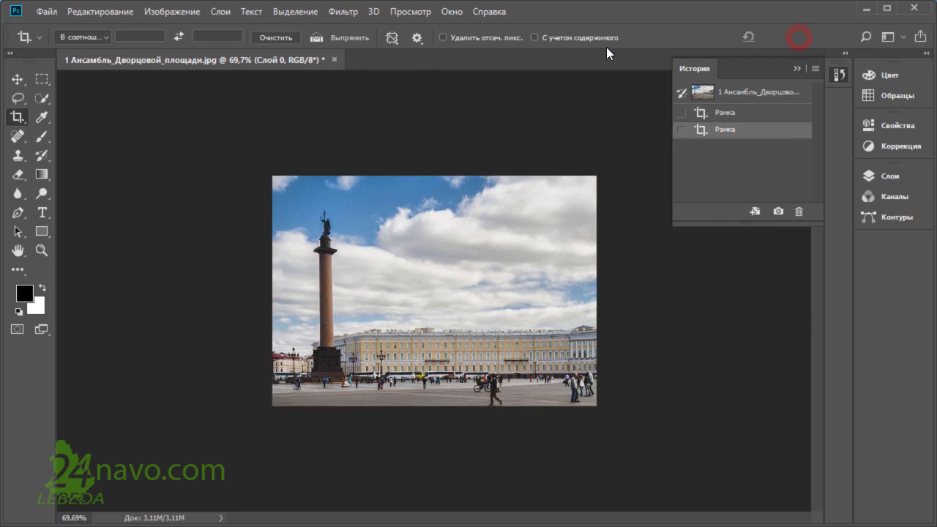
Step: Enable Delete Cropped Pixels (Удалить отсеч. пикс.) and apply two tighter crops around the column
click(442, 38)
drag(230, 144, 577, 401)
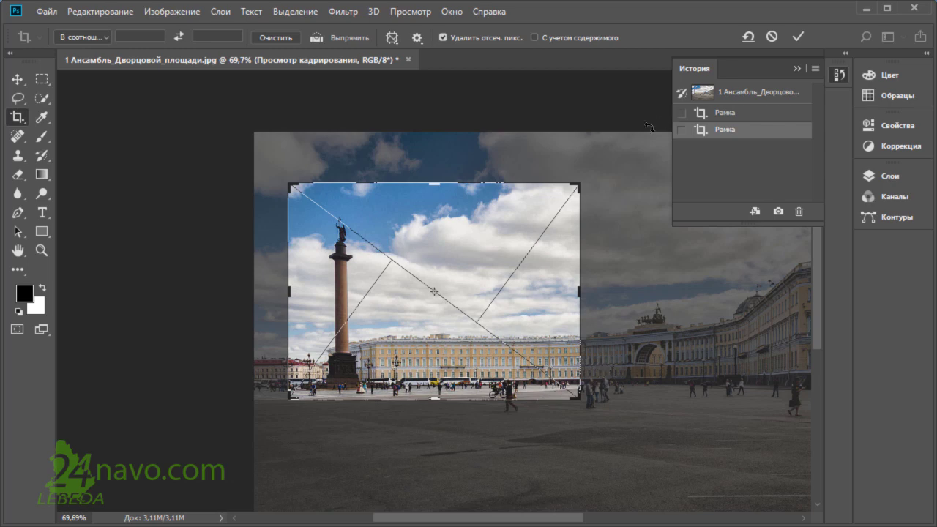
click(797, 38)
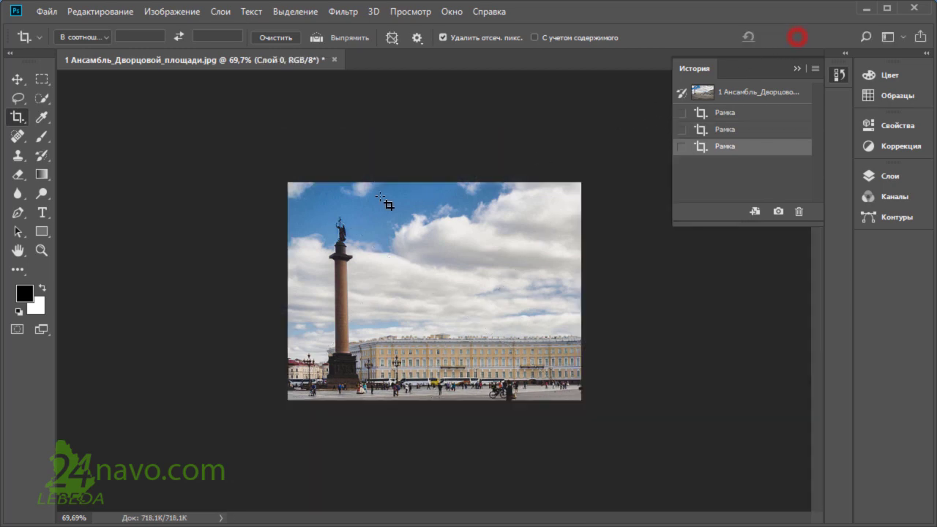
drag(271, 163, 577, 396)
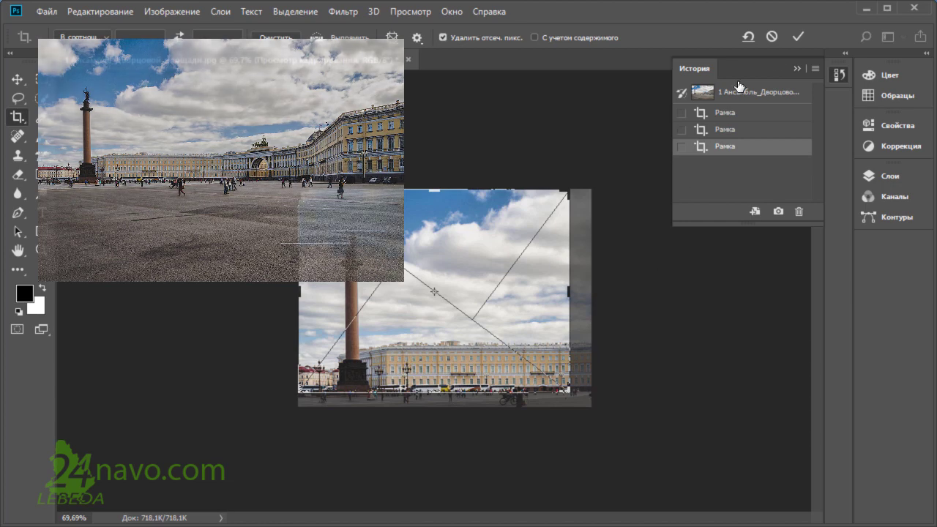
click(798, 36)
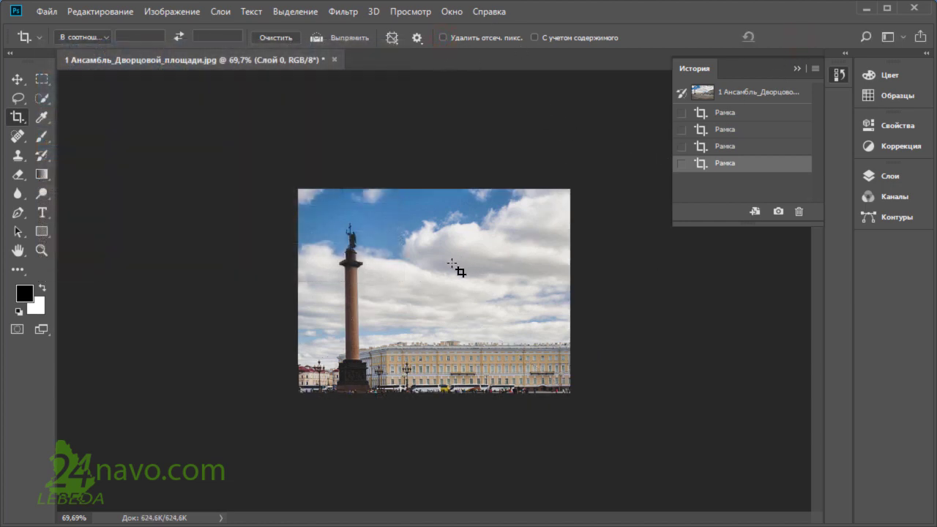
Step: Apply one more crop, cancel the next pending crop, and revert to the original snapshot
mouse_move(268, 162)
mouse_down()
mouse_move(531, 386)
mouse_move(548, 385)
mouse_up()
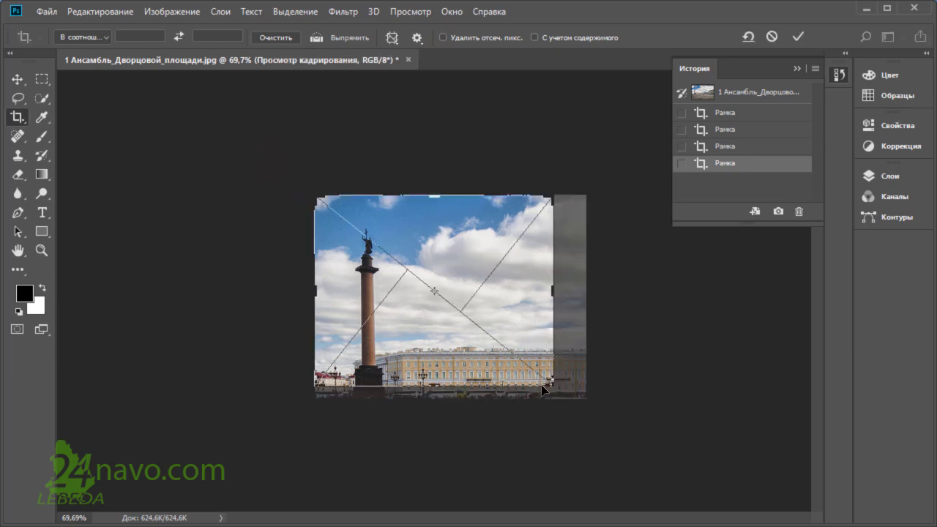
click(798, 35)
mouse_move(267, 154)
mouse_down()
mouse_move(479, 318)
mouse_move(528, 377)
mouse_up()
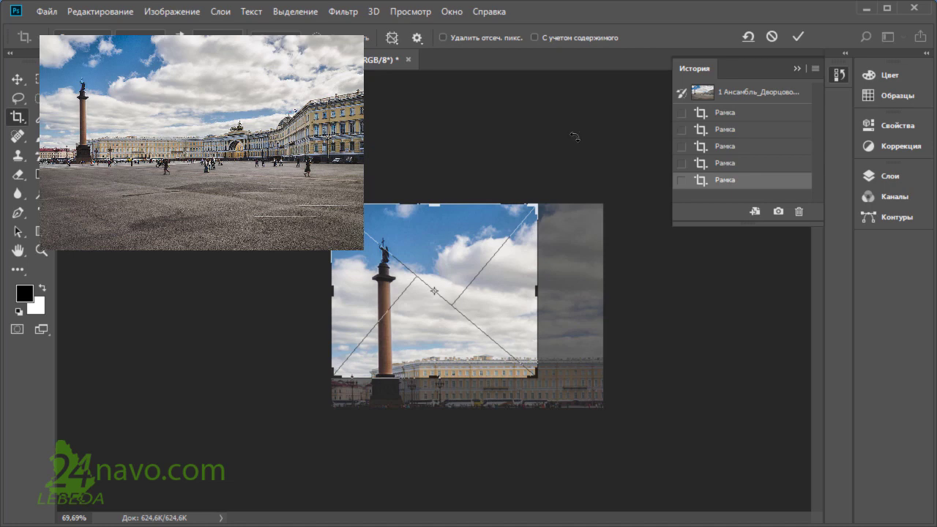
click(772, 40)
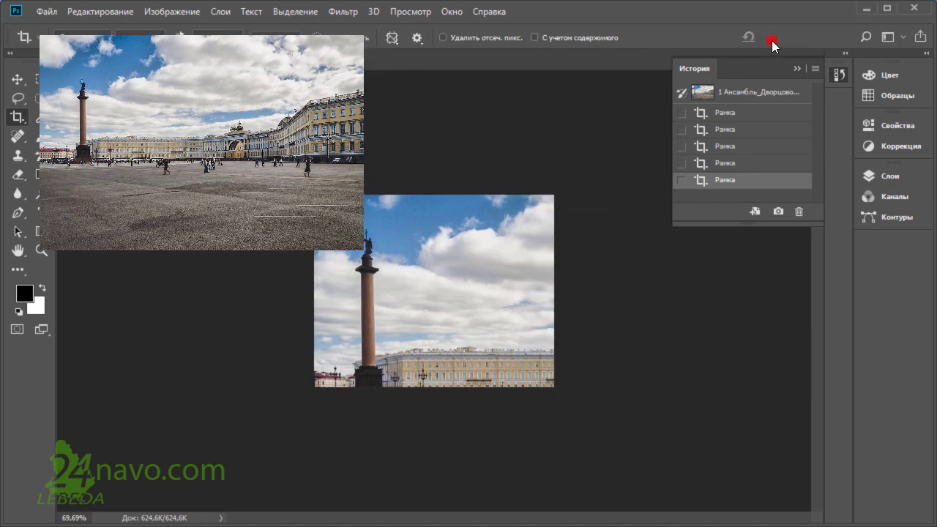
click(752, 94)
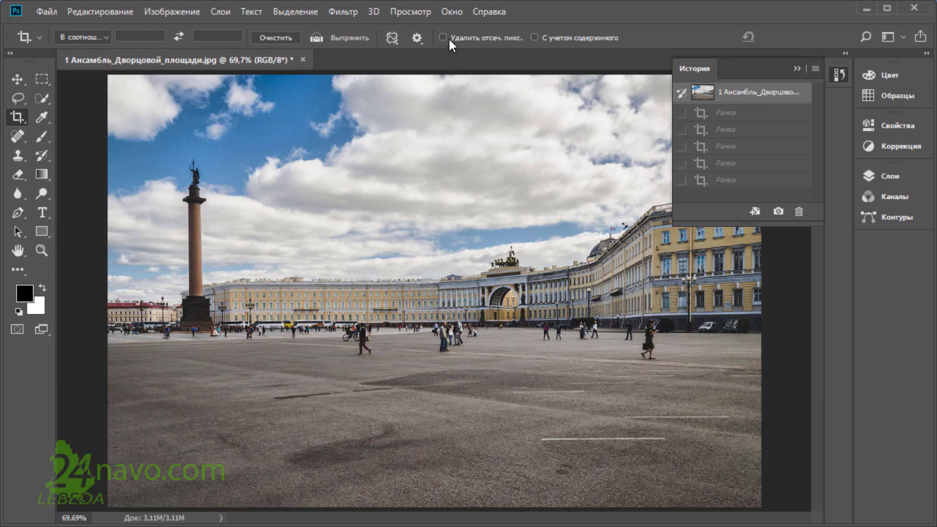
Step: With Delete Cropped Pixels on, crop past the top-left edge to add white canvas, then revert
click(443, 38)
drag(94, 74, 286, 342)
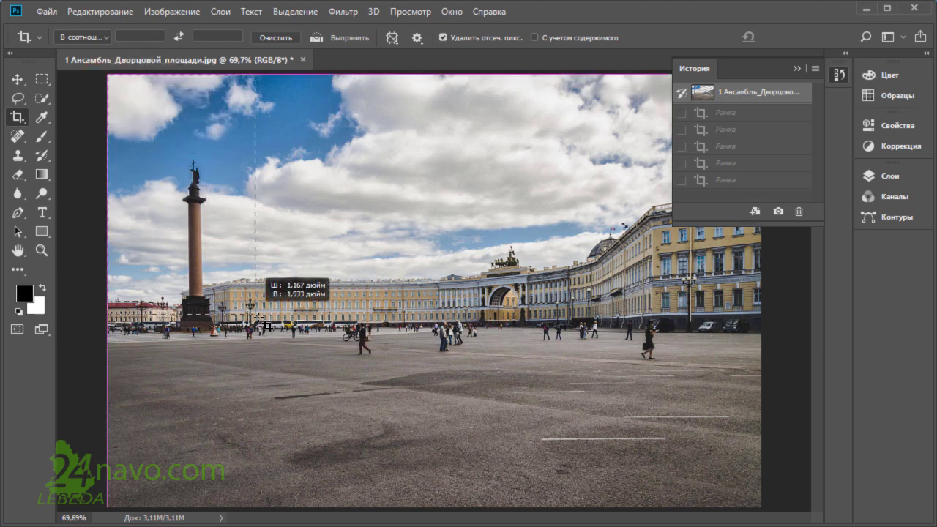
drag(286, 342, 306, 375)
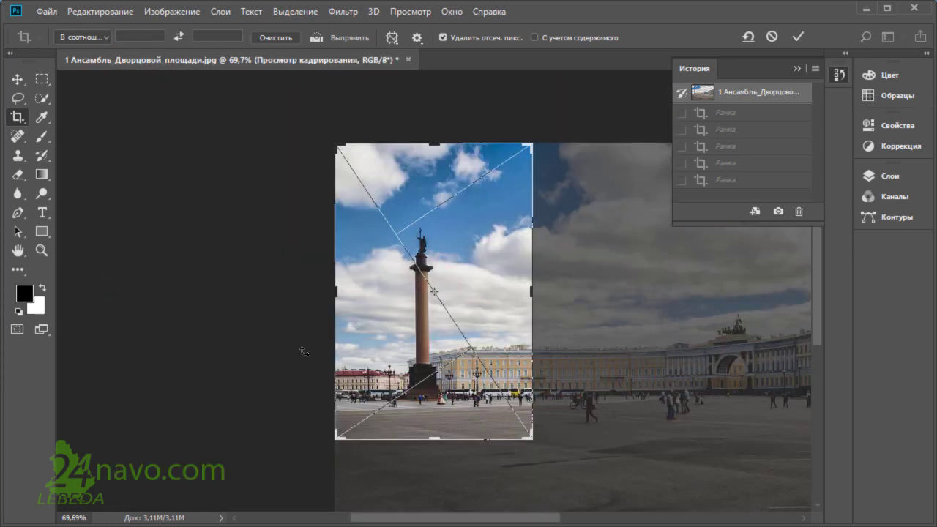
drag(336, 145, 314, 136)
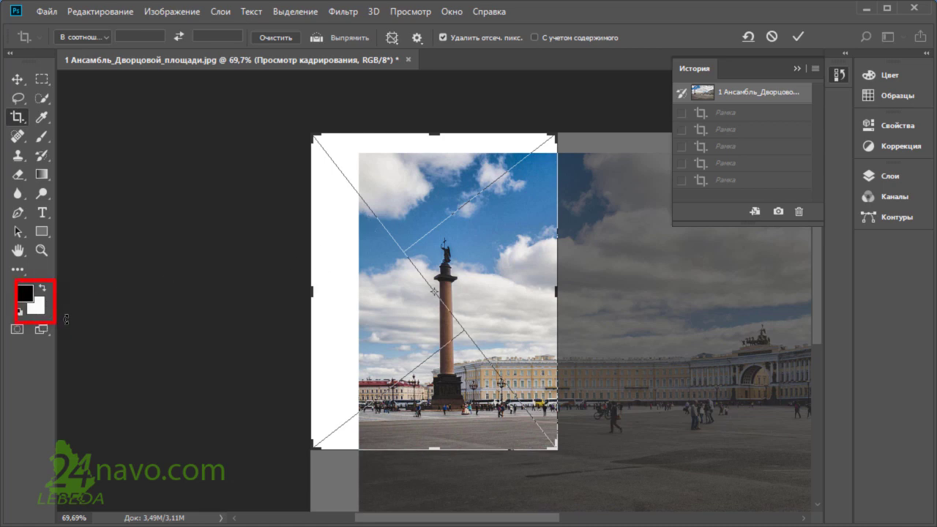
click(796, 37)
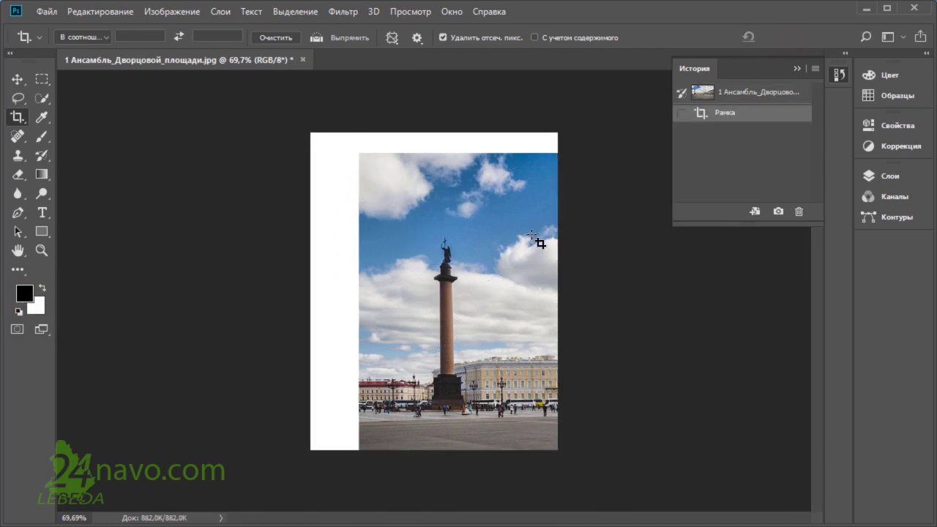
click(743, 93)
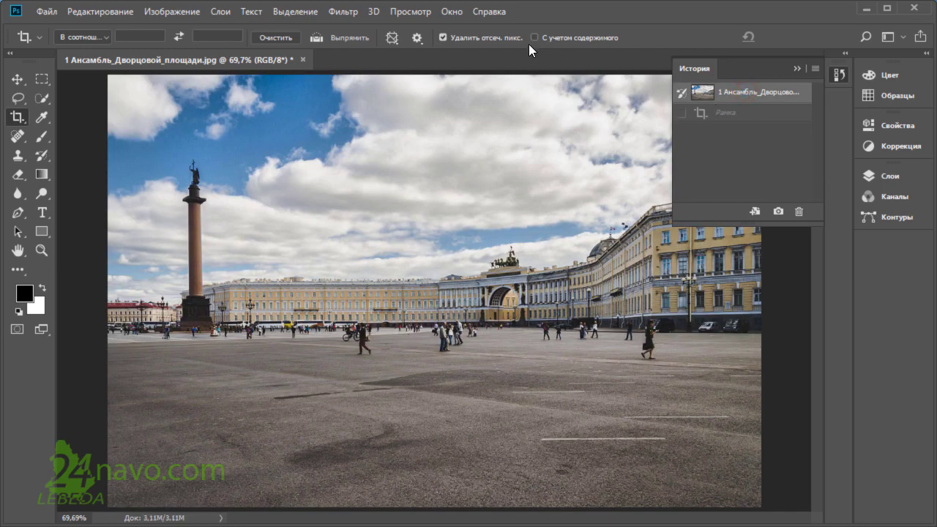
Step: With Content-Aware on, draw a tall crop frame extending past the photo's top-left corner
click(535, 37)
drag(89, 77, 289, 367)
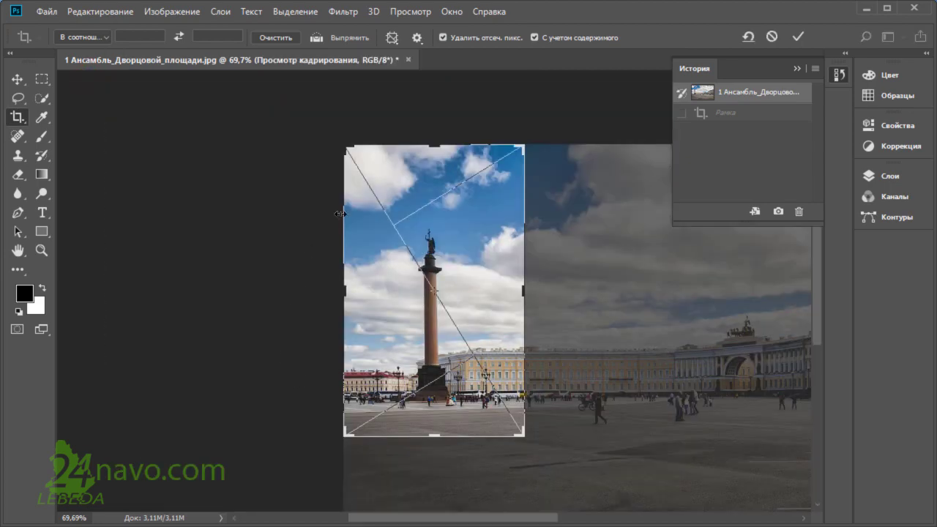
drag(345, 147, 269, 107)
Step: Toggle Delete Cropped Pixels off and on repeatedly, then commit the content-aware crop
click(442, 38)
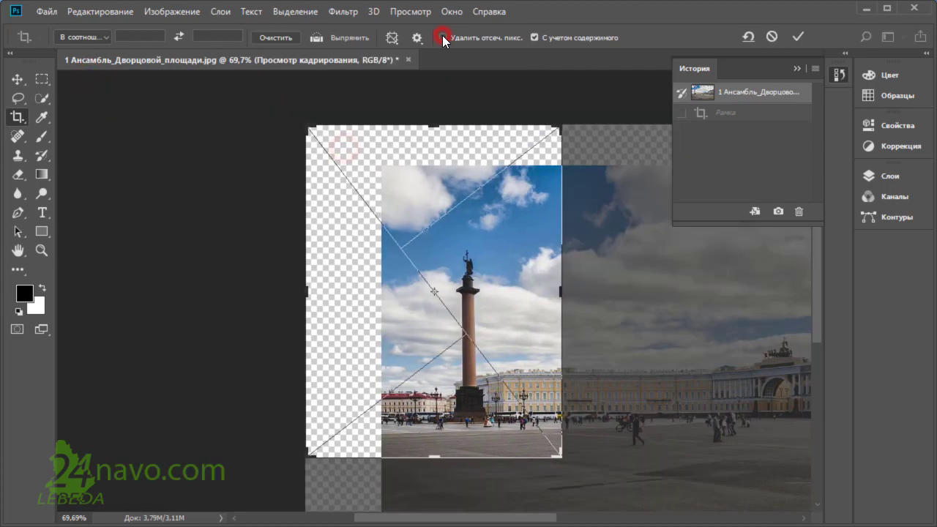
click(442, 37)
click(443, 37)
click(443, 37)
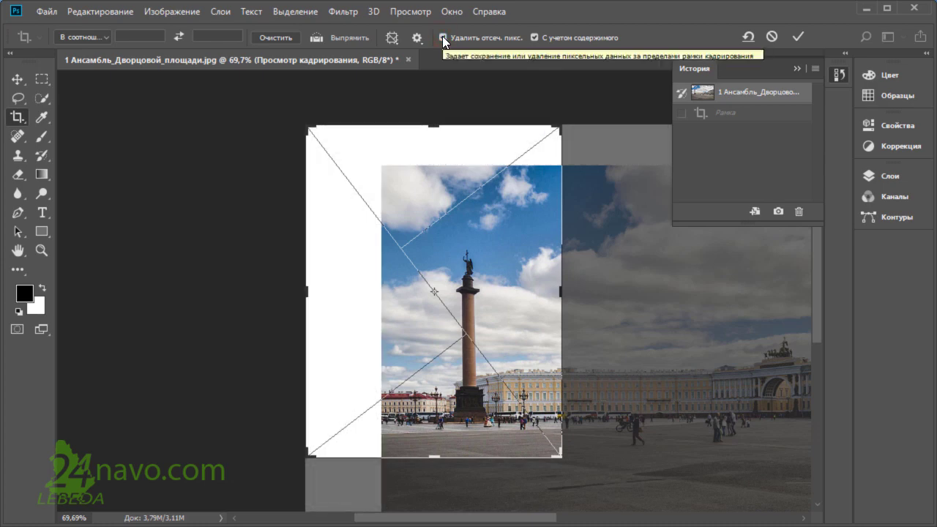
click(442, 37)
click(442, 37)
click(443, 38)
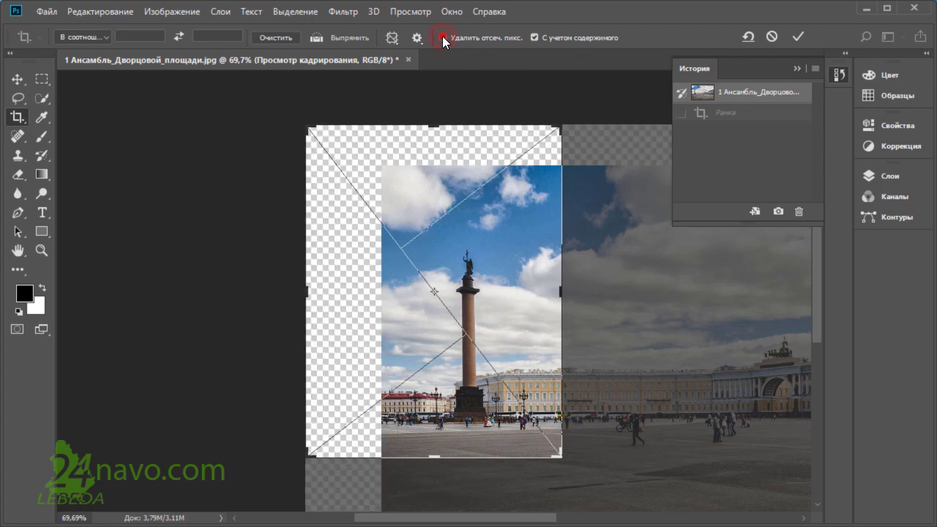
click(442, 37)
click(442, 37)
click(443, 37)
click(442, 37)
click(442, 37)
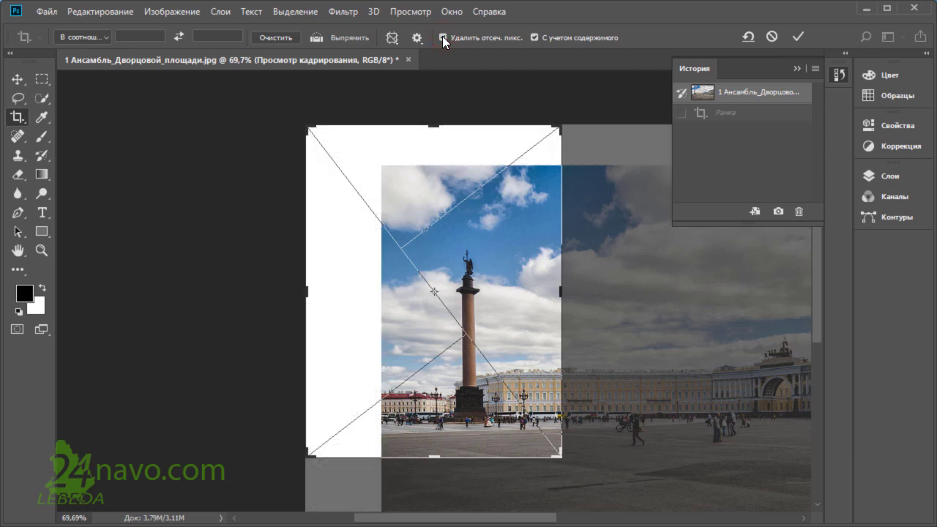
click(442, 38)
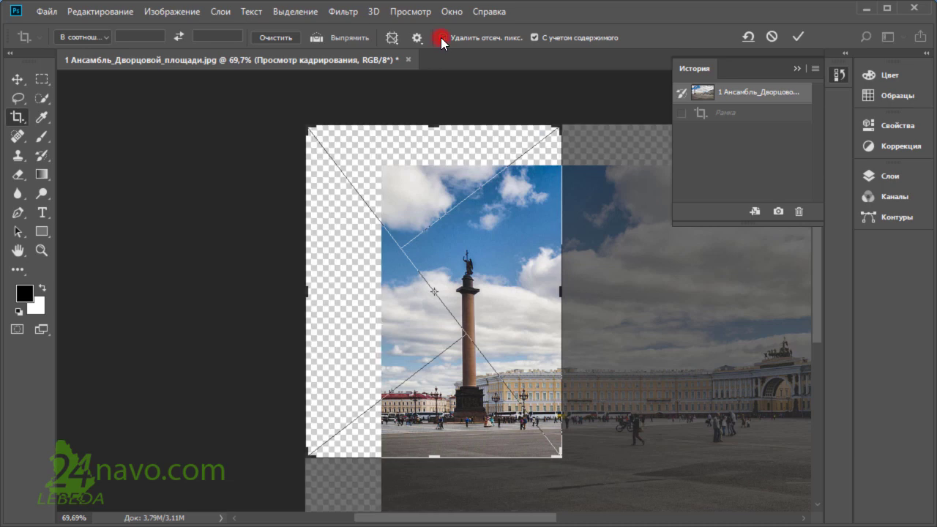
click(442, 37)
click(797, 37)
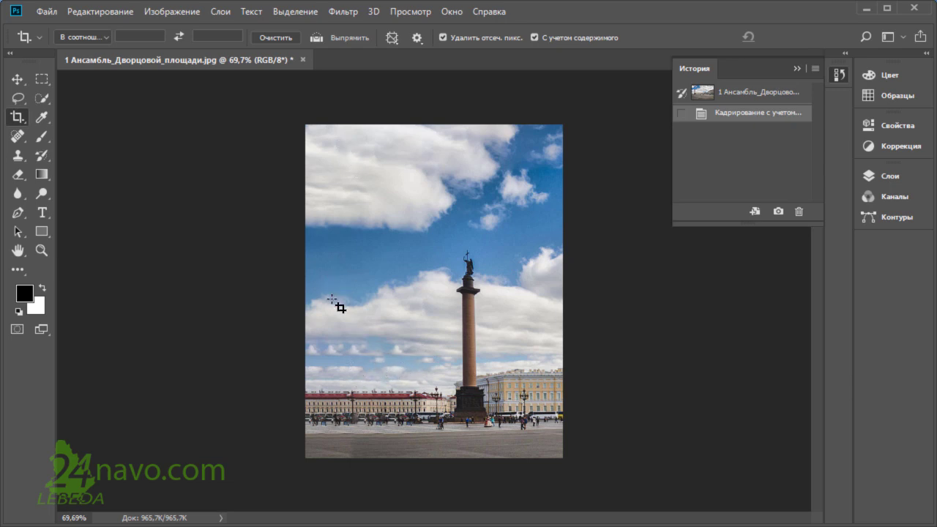
Step: Zoom to 300% on the filled building strip and pan up through the generated sky and clouds
click(42, 250)
mouse_move(357, 397)
mouse_down()
mouse_move(343, 448)
mouse_move(488, 319)
mouse_up()
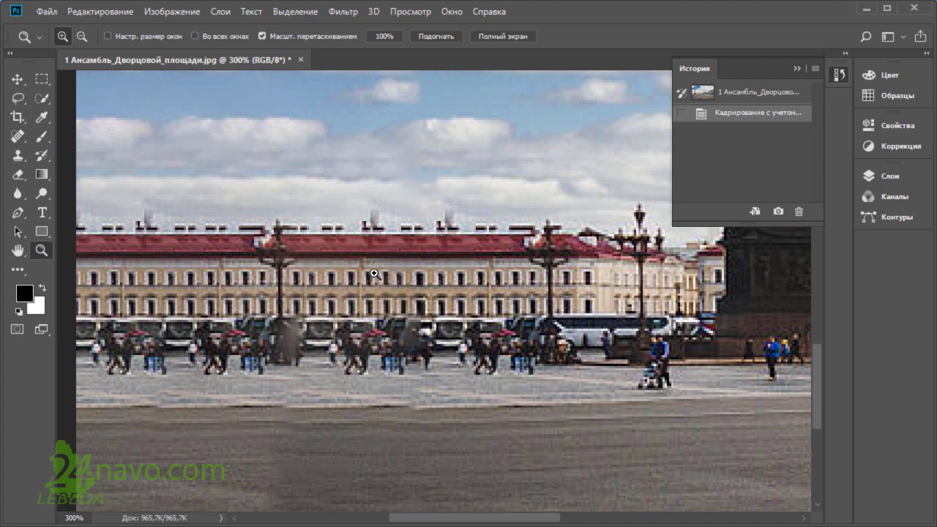
mouse_move(385, 221)
mouse_down()
mouse_move(386, 306)
mouse_move(408, 305)
mouse_move(410, 372)
mouse_up()
drag(384, 328, 411, 390)
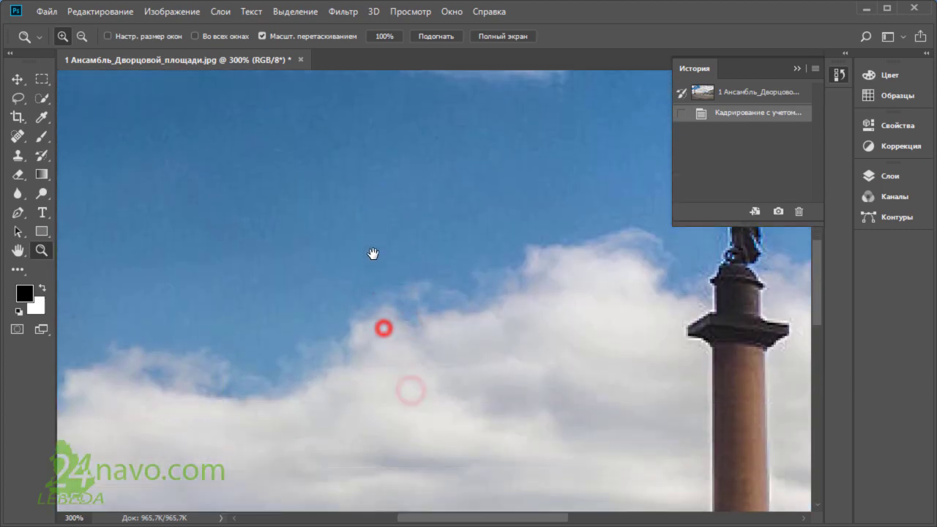
mouse_move(351, 317)
mouse_down()
mouse_move(369, 300)
mouse_move(417, 280)
mouse_up()
drag(400, 316, 394, 270)
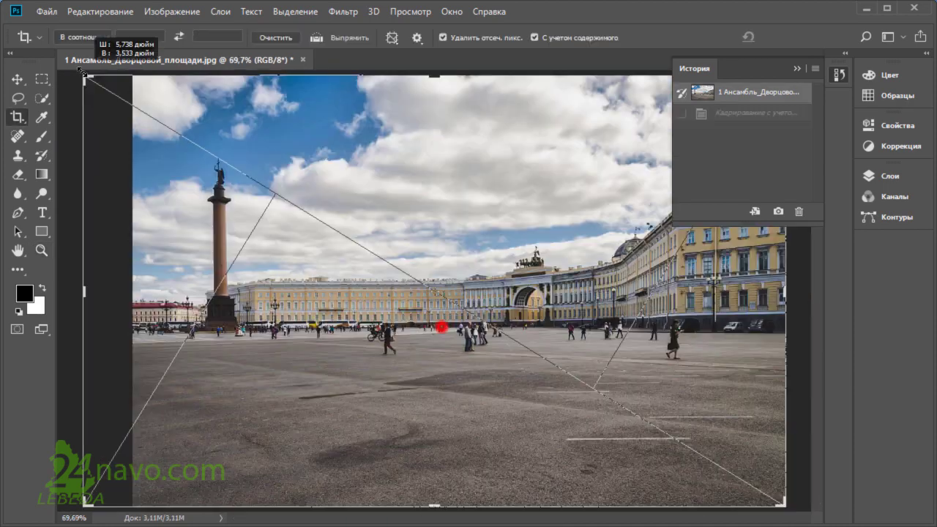
Step: Drag the crop's top-left corner and top edge outward, then commit a new content-aware crop
drag(83, 77, 97, 75)
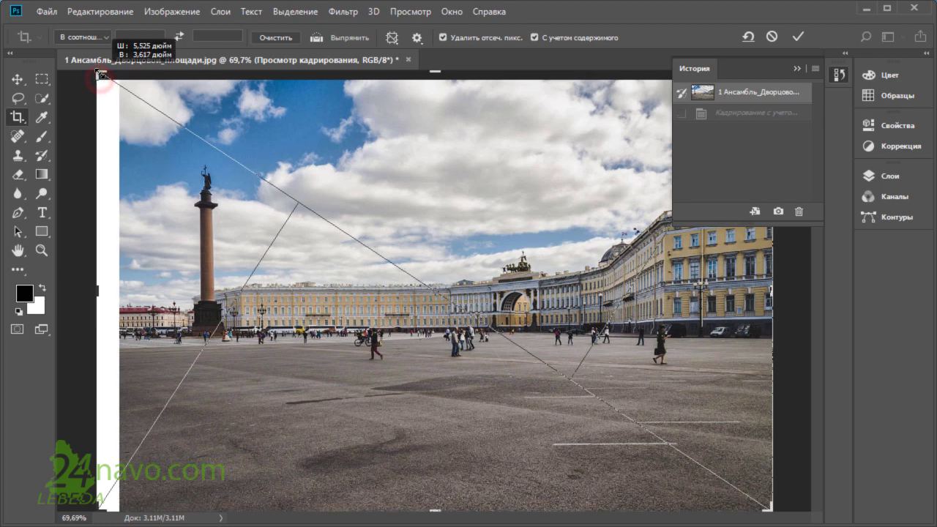
drag(101, 75, 99, 73)
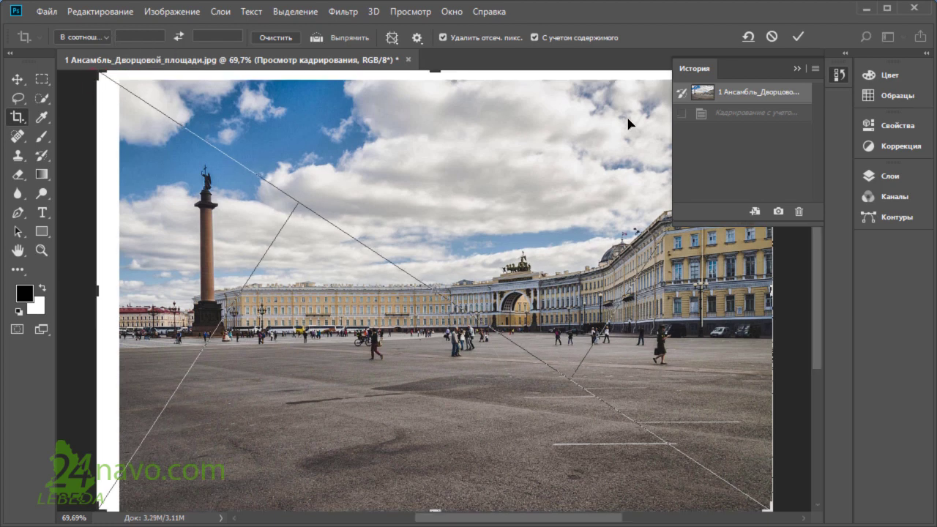
click(797, 73)
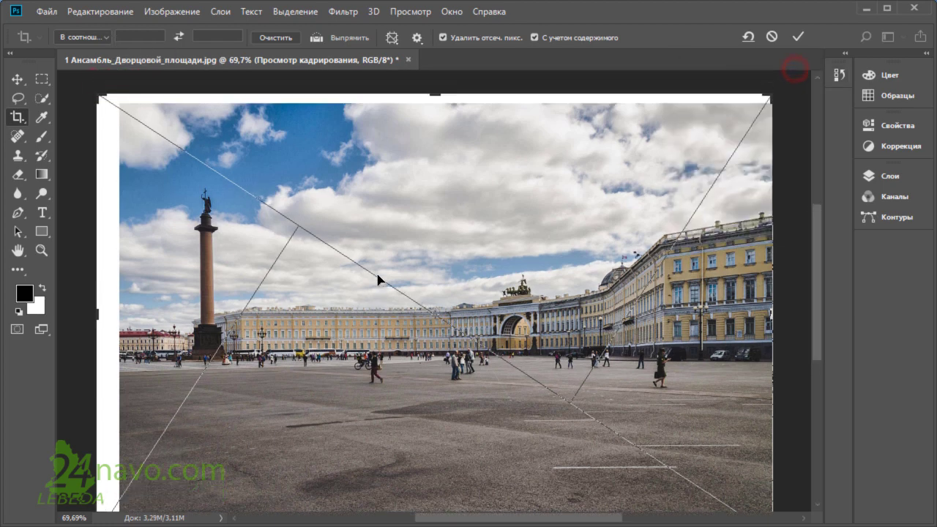
drag(439, 96, 438, 88)
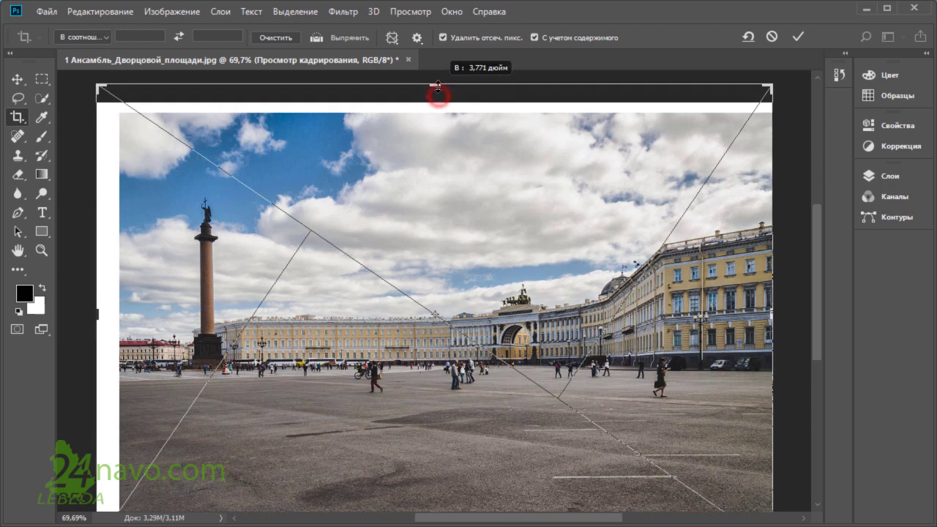
click(794, 39)
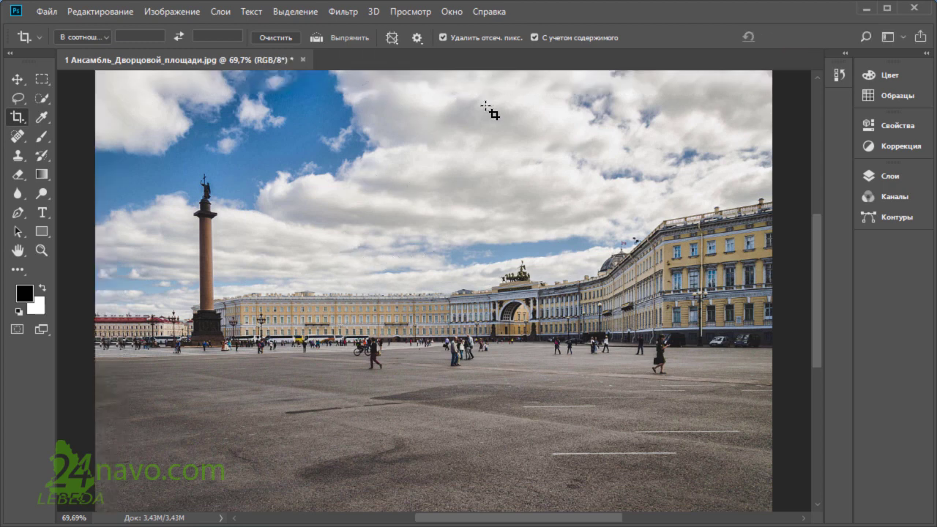
key(ctrl+z)
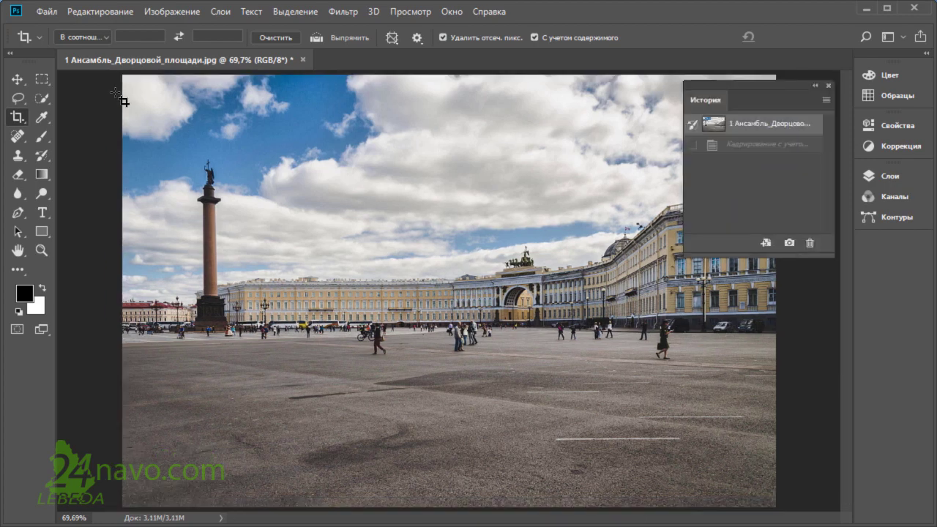
mouse_move(115, 92)
mouse_down()
mouse_move(150, 141)
mouse_move(479, 429)
mouse_up()
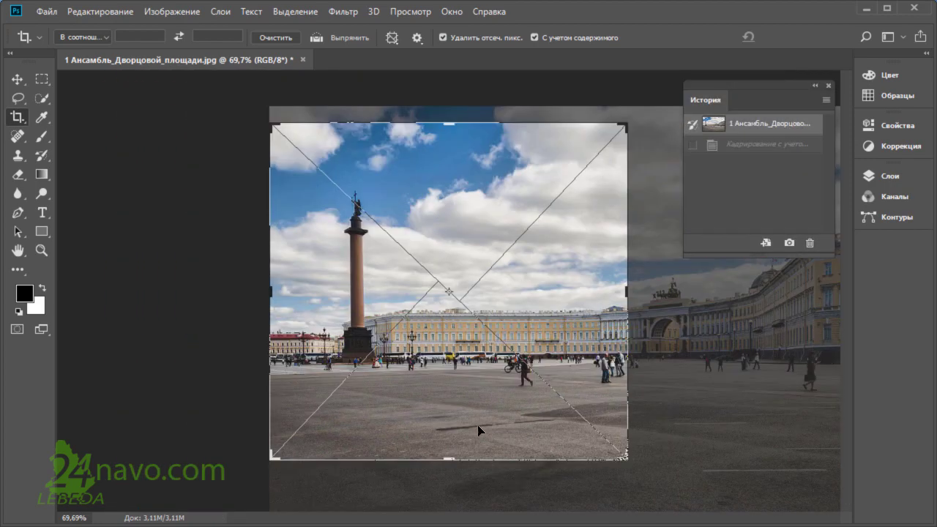
scroll(382, 353, up, 1)
scroll(375, 321, up, 1)
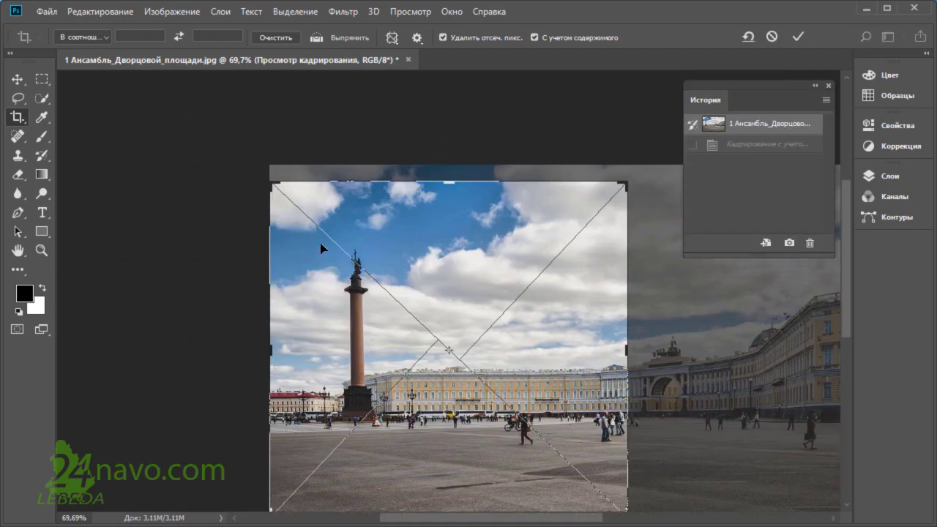
drag(273, 195, 129, 81)
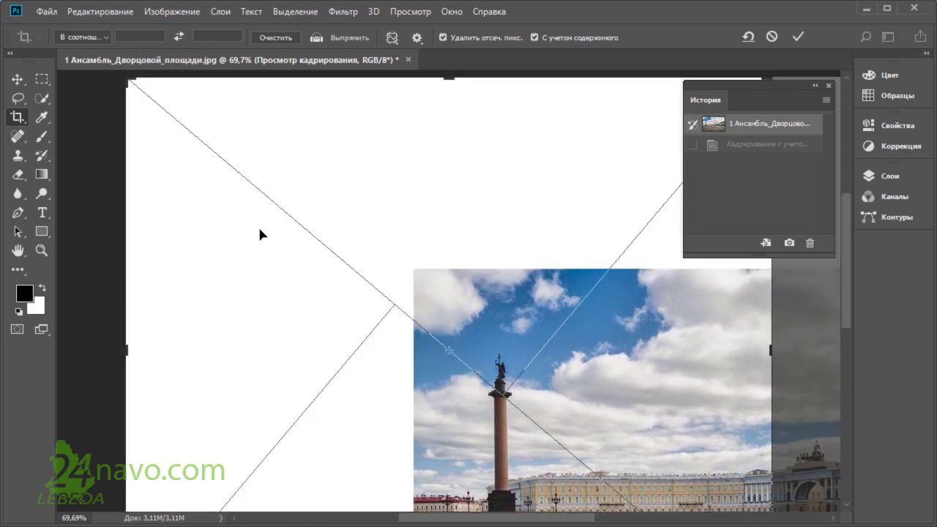
scroll(314, 262, down, 2)
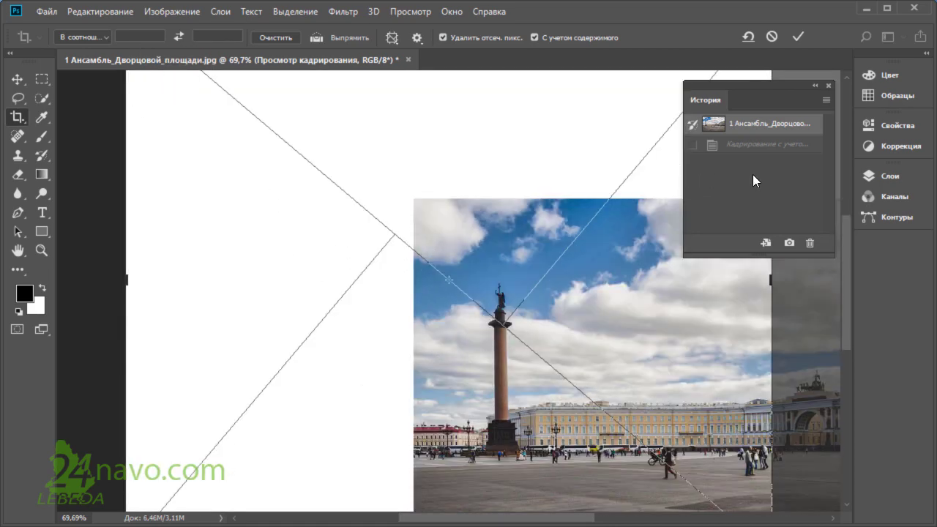
click(799, 37)
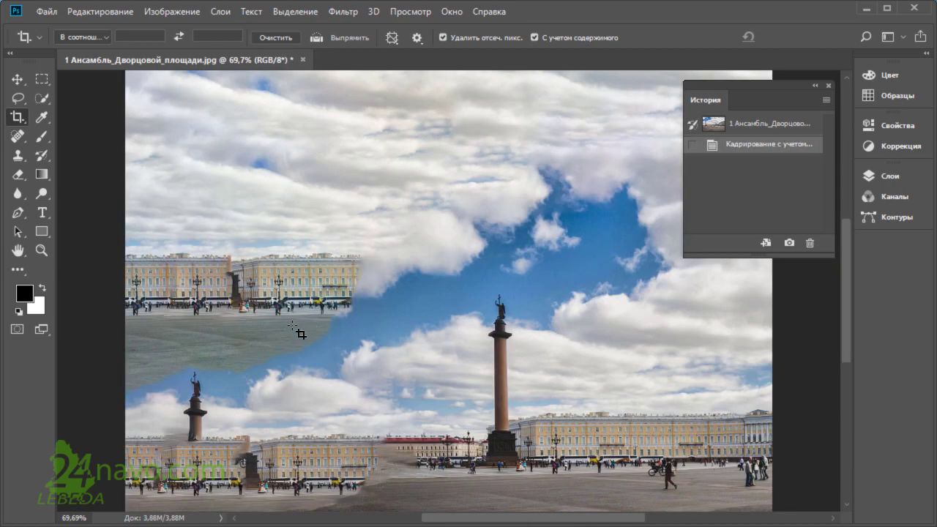
click(765, 131)
click(46, 11)
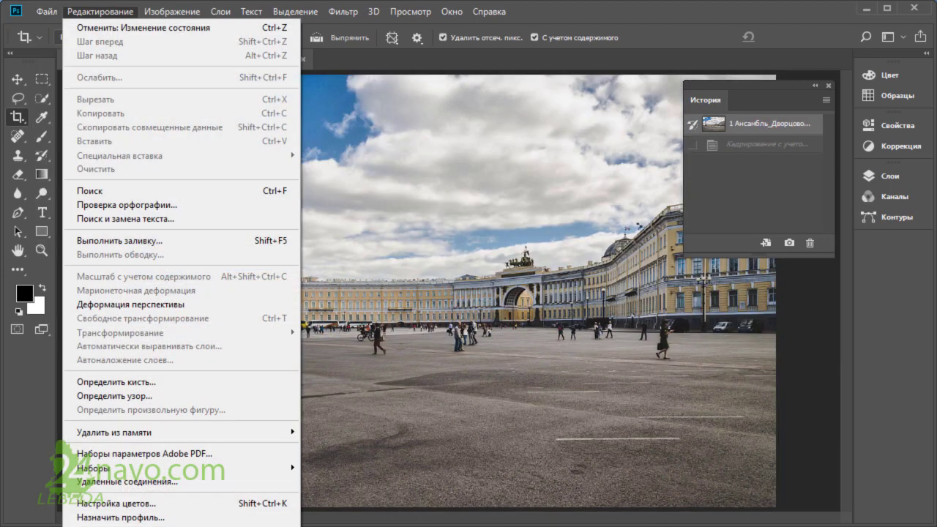
click(647, 16)
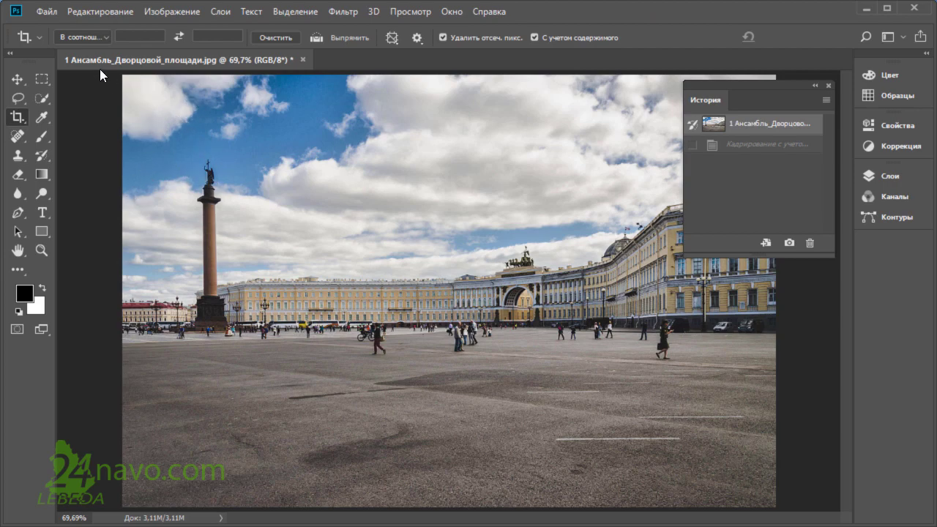
click(46, 11)
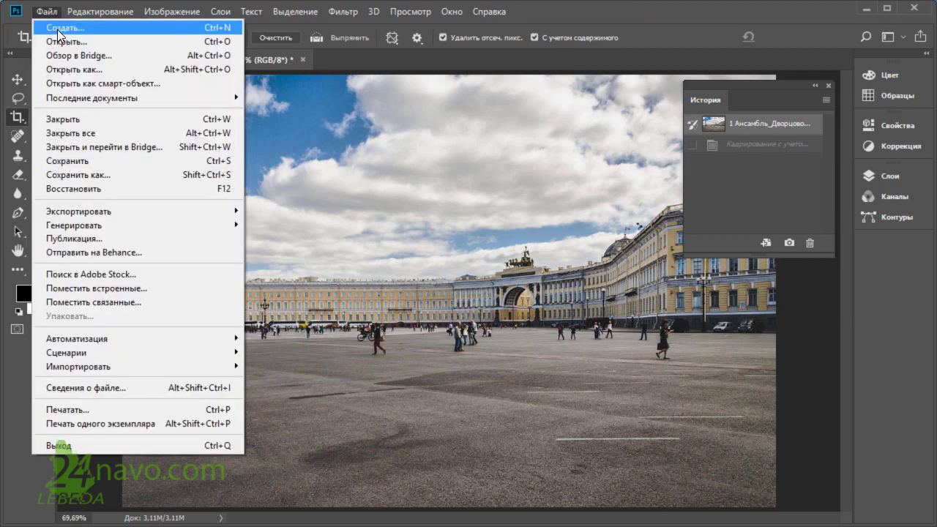
Step: Open ладожское озеро.jpg, widen its left side with a content-aware crop, then revert via History snapshot
click(59, 41)
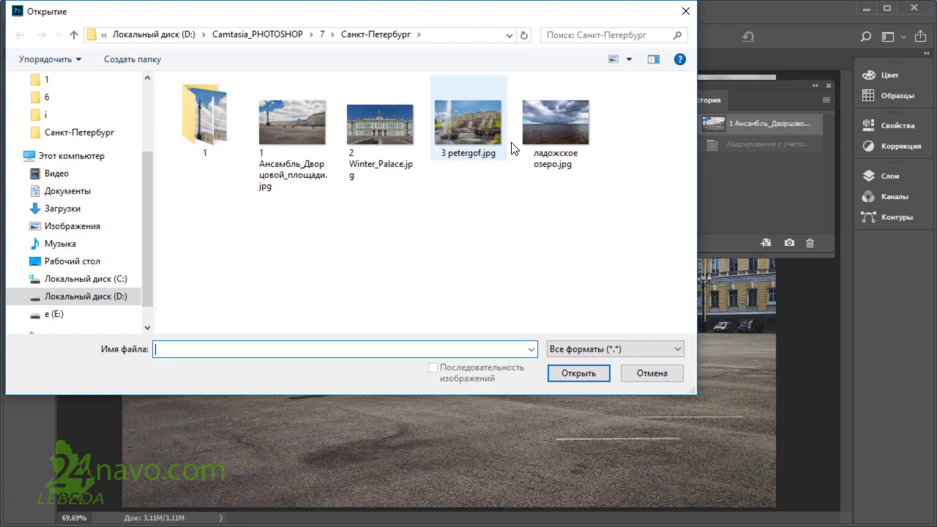
double_click(564, 127)
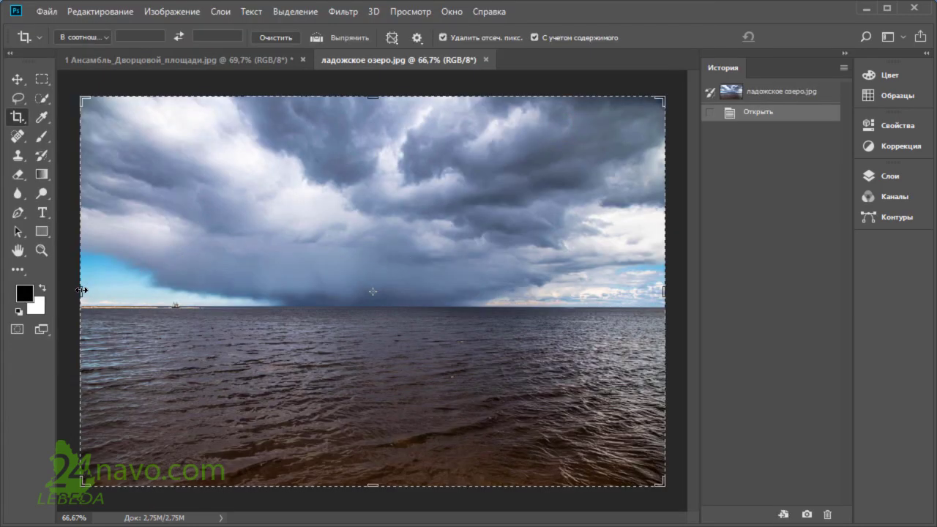
drag(79, 292, 64, 298)
click(796, 36)
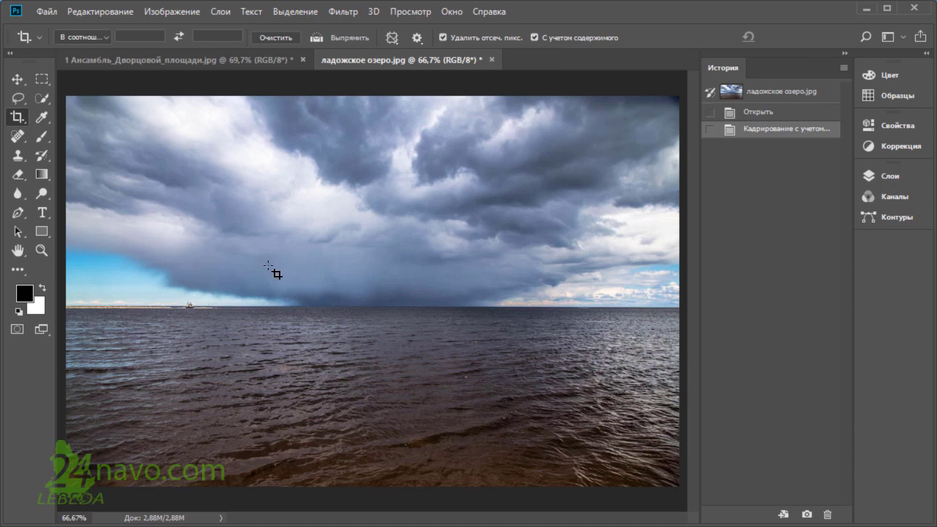
click(787, 90)
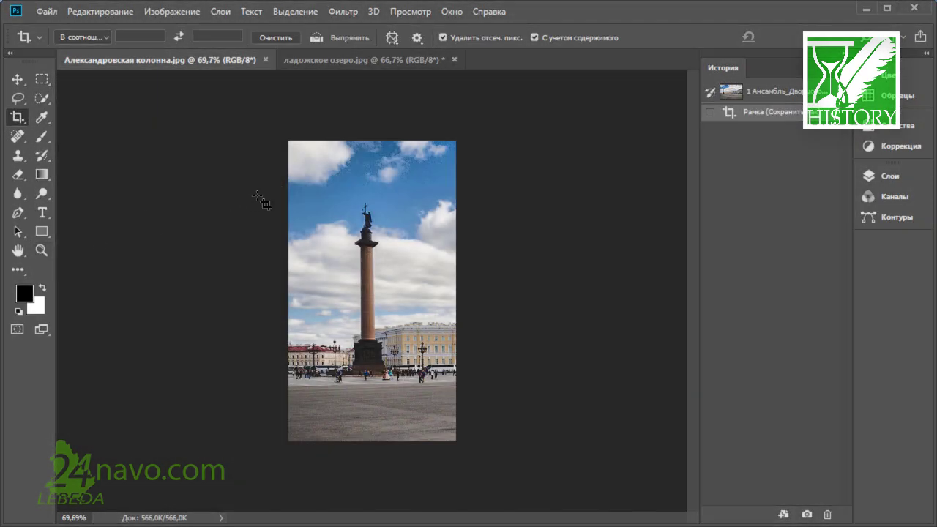
Step: View the Александровская колонна.jpg column crop at 100% with Ctrl+1
key(ctrl)
key(ctrl+1)
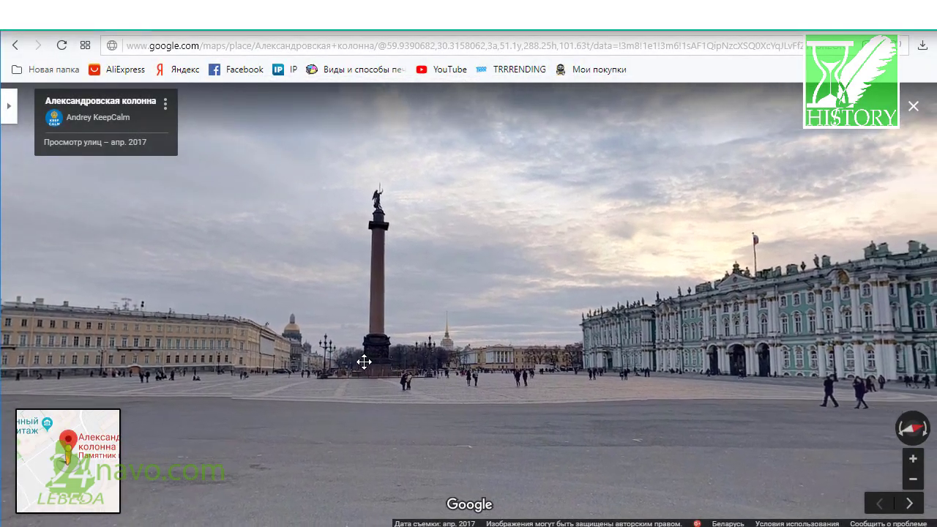
Step: Rotate the Street View panorama right toward the green Winter Palace
mouse_move(356, 367)
mouse_down()
mouse_move(317, 356)
mouse_move(256, 358)
mouse_up()
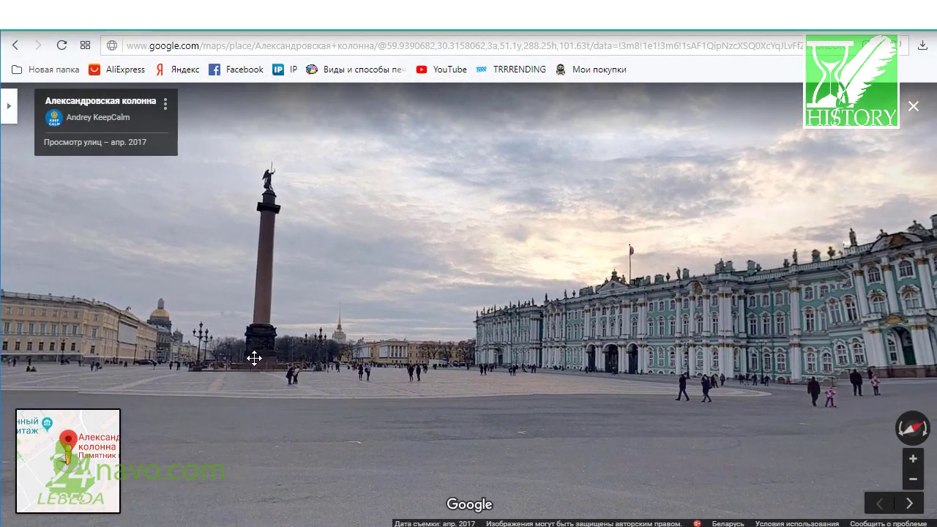
mouse_move(380, 358)
mouse_down()
mouse_move(364, 355)
mouse_move(404, 357)
mouse_up()
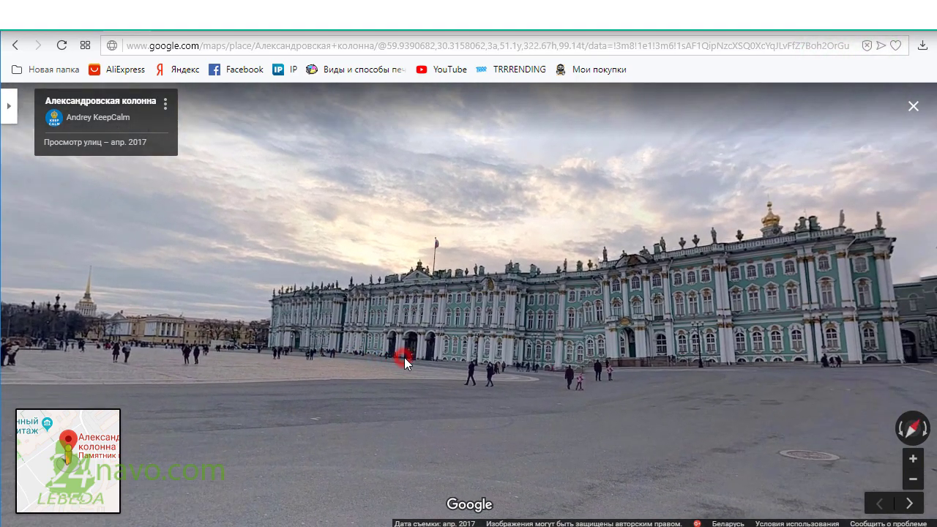
drag(409, 357, 435, 350)
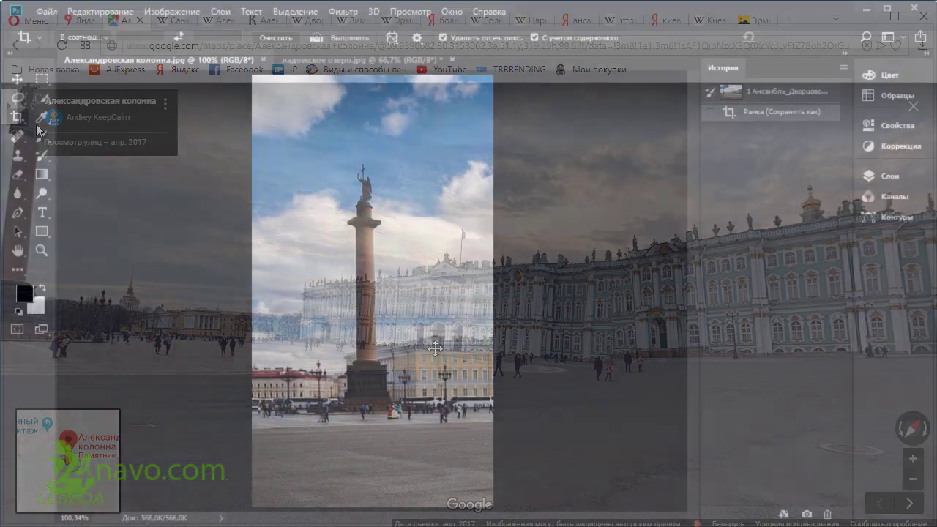
Step: Show the Crop tool's flyout listing the alternative cropping tools
click(16, 117)
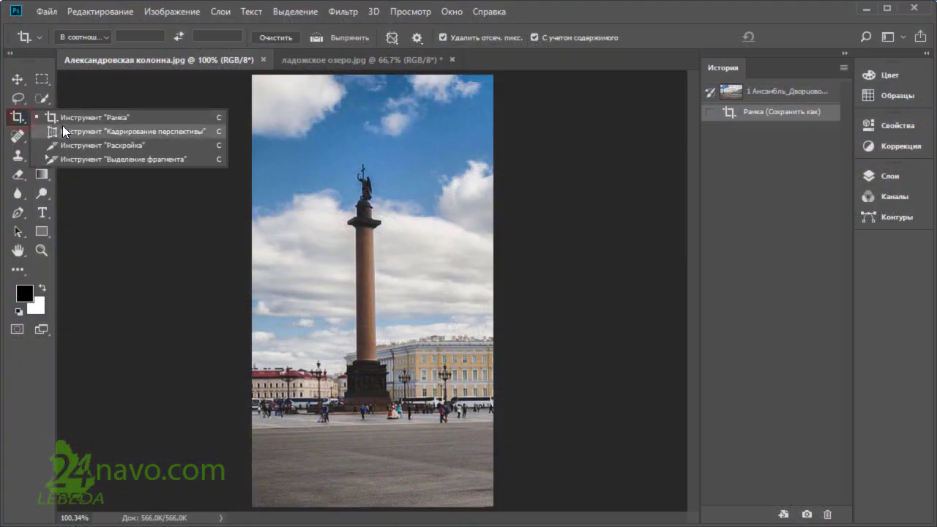